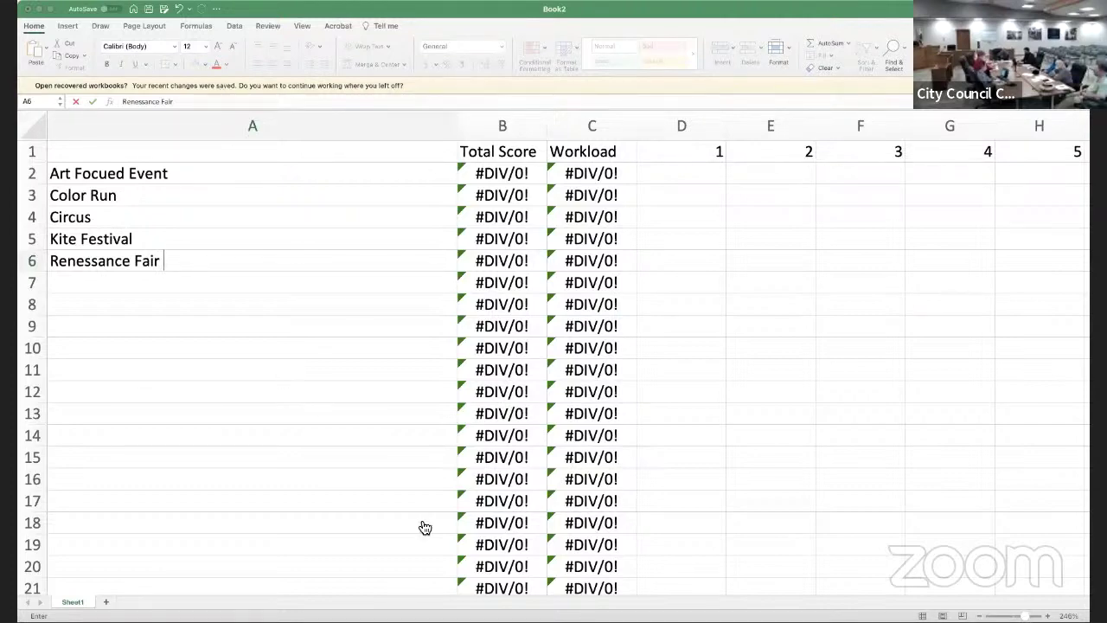
Correct the misspelled fair name in cell A6 so the entry reads "Renaissance Fair"
double_click(93, 262)
text(renaissance)
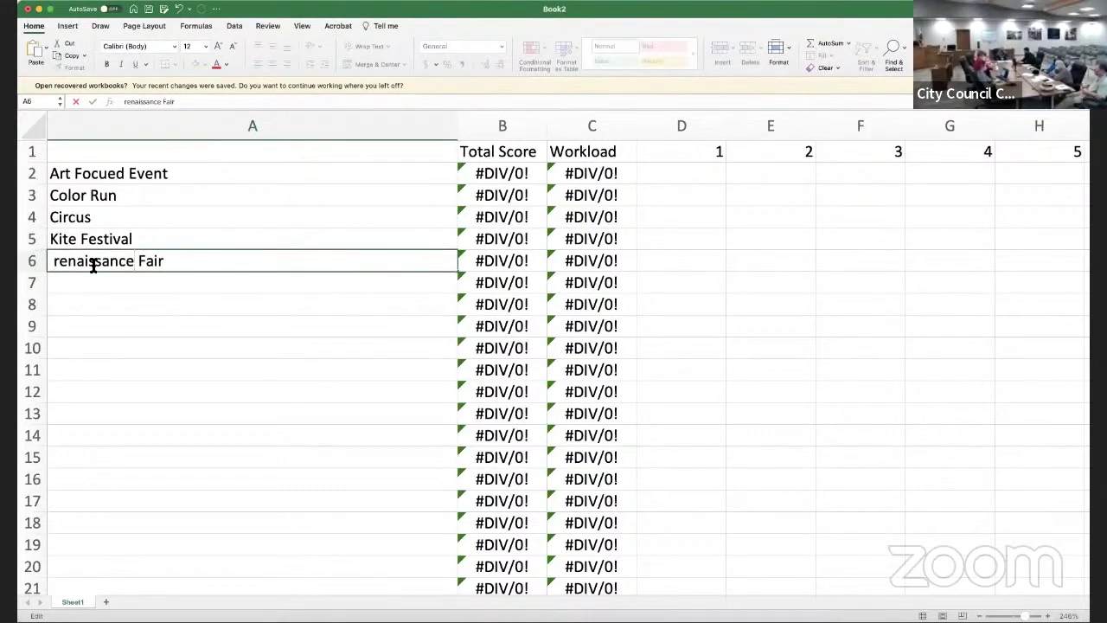
key(Left)
key(Left)
key(Left)
key(Left)
key(Left)
key(Left)
key(Left)
key(Left)
key(Left)
key(Left)
key(BackSpace)
key(BackSpace)
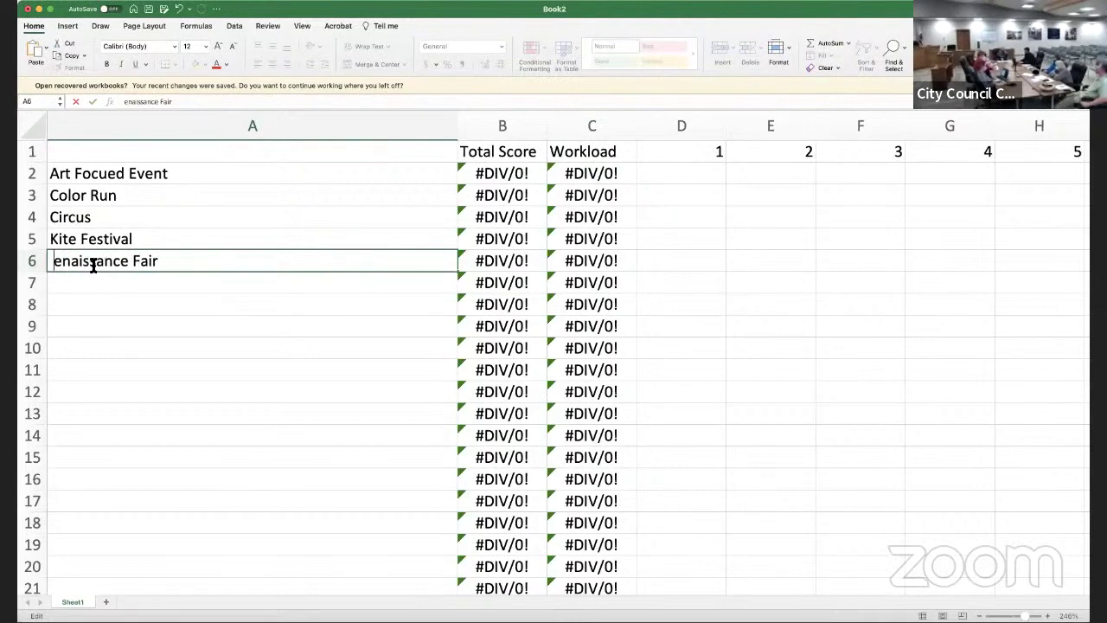
text(R)
key(Left)
key(BackSpace)
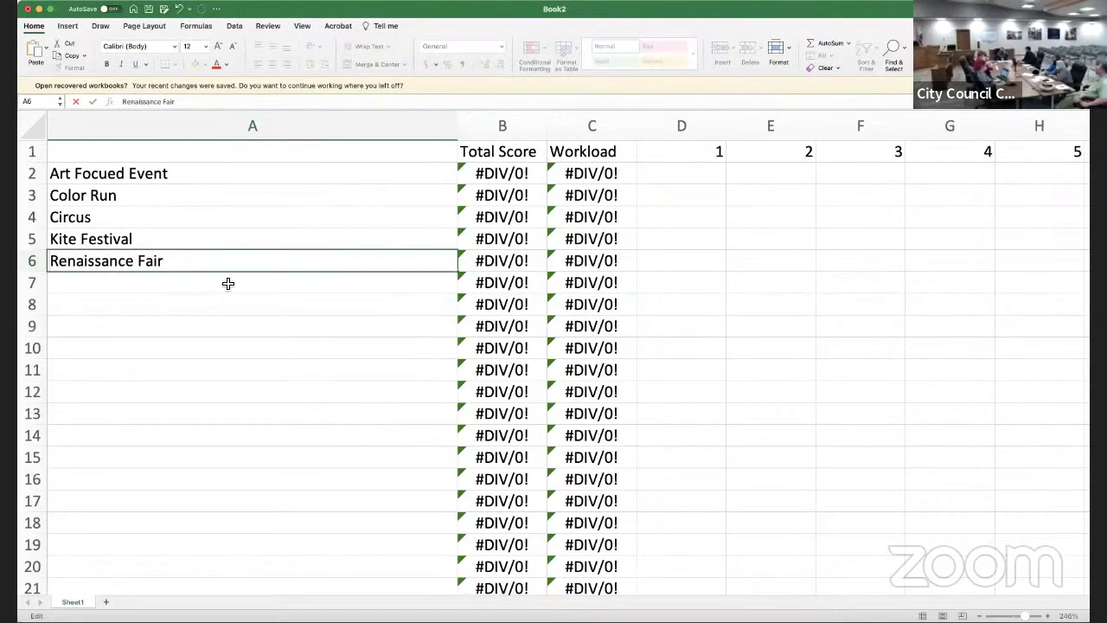
key(Return)
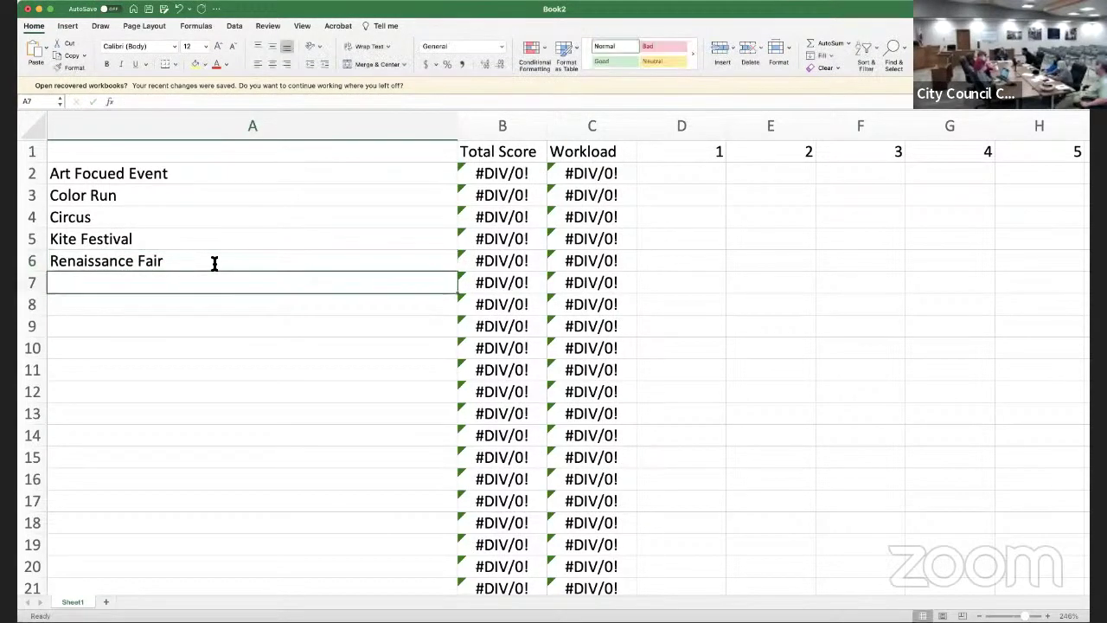
Add "Renactments" as the next event in cell A7
text(Renact)
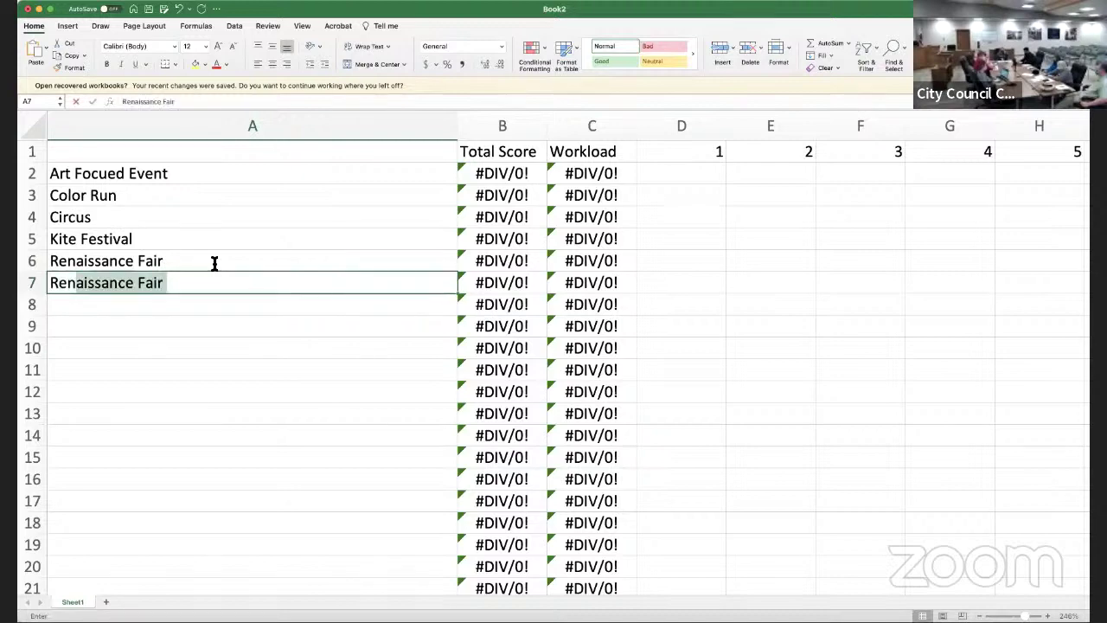
text(ments)
key(Return)
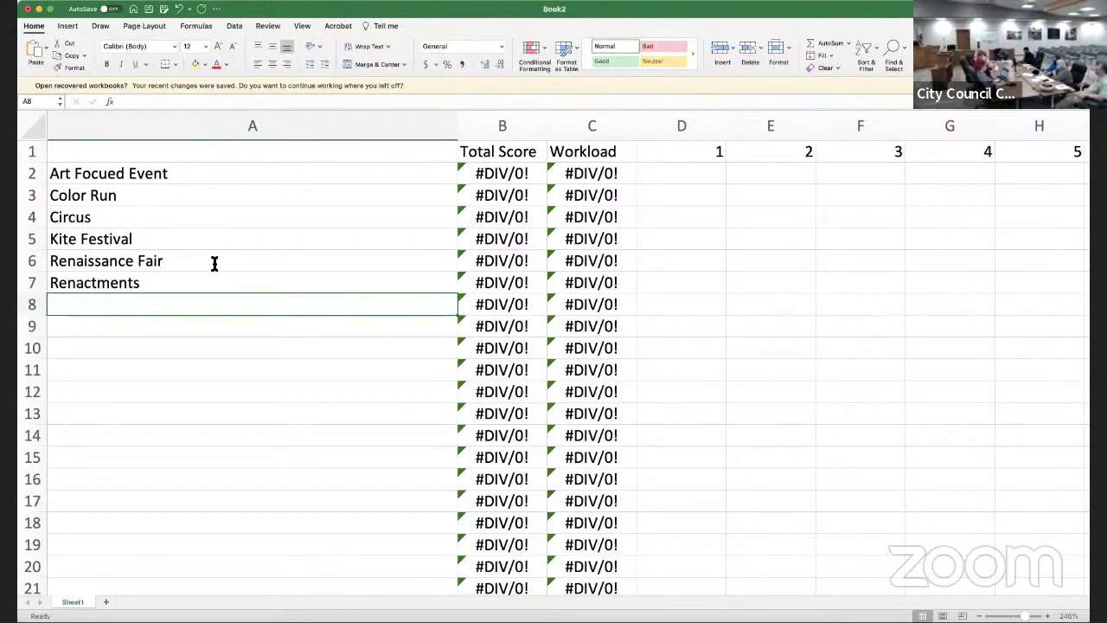
key(Up)
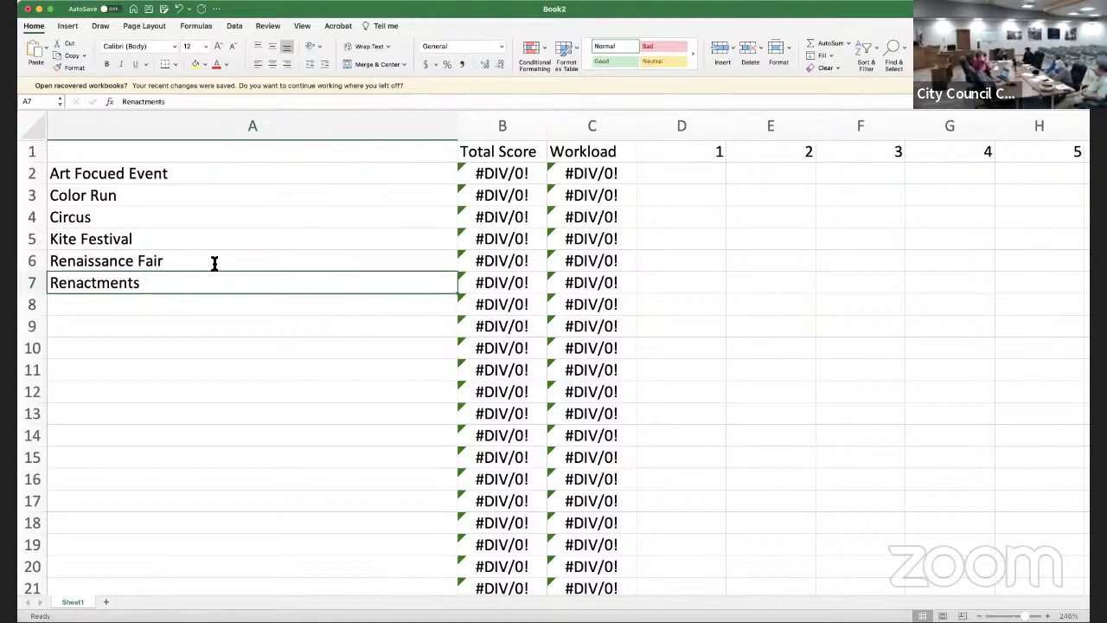
key(Return)
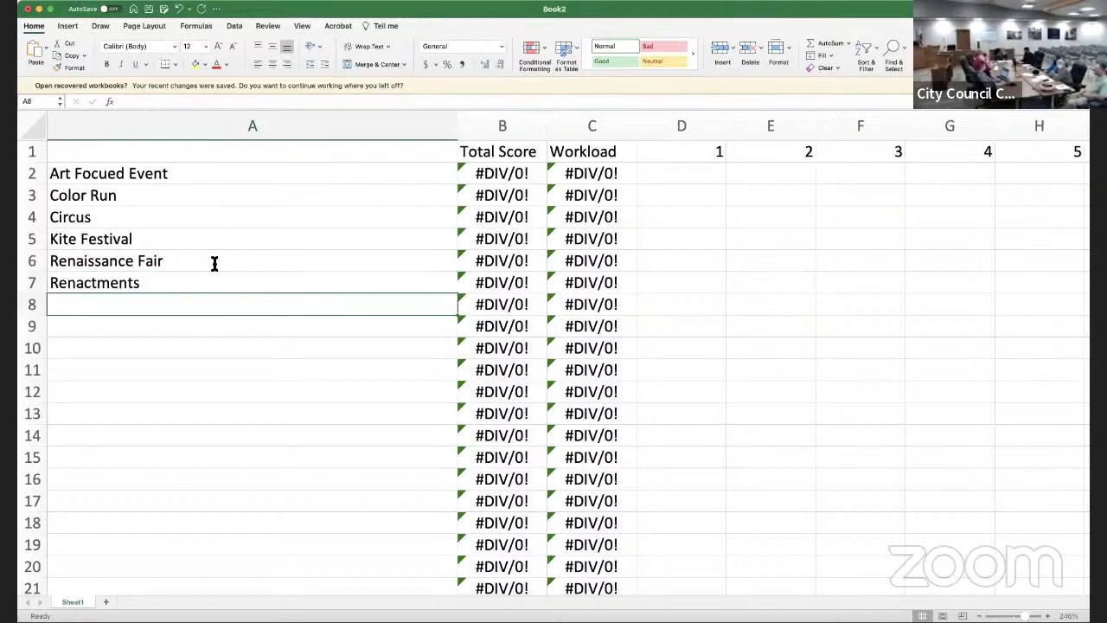
text(Car)
key(BackSpace)
key(BackSpace)
key(BackSpace)
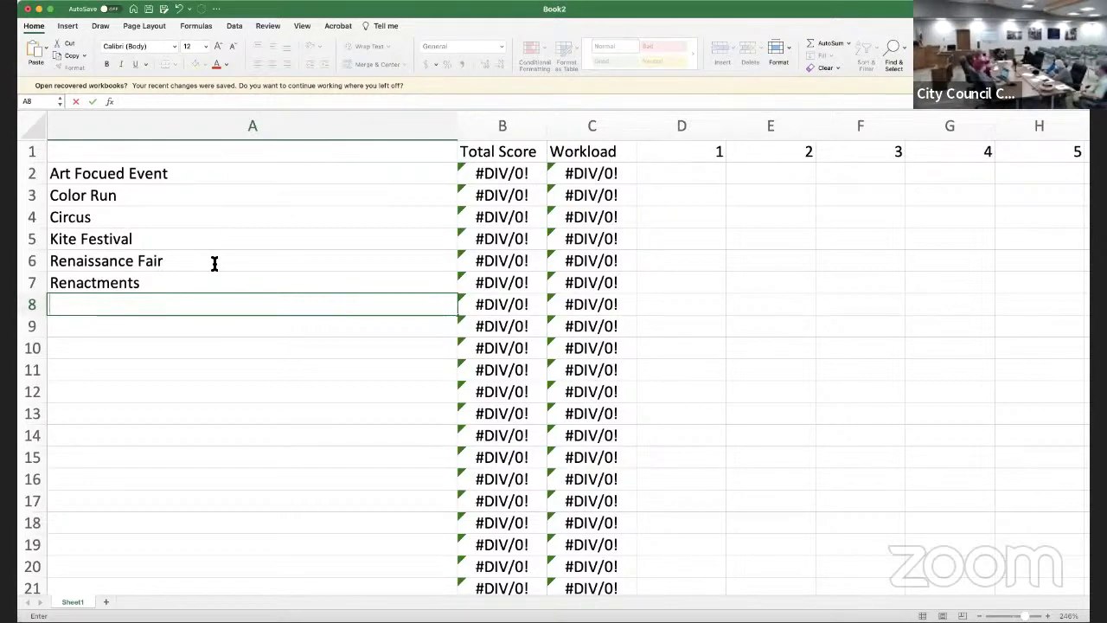
text(Sh)
key(BackSpace)
key(BackSpace)
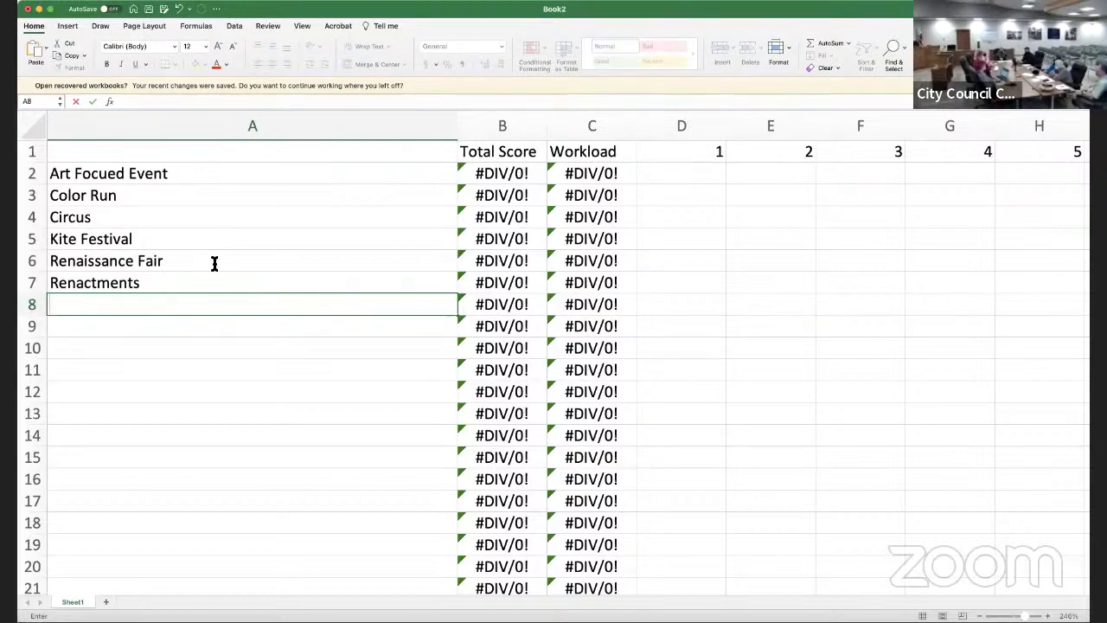
Enter the event "Kayak Clearlake Festival" in cell A8
text(Kayak C)
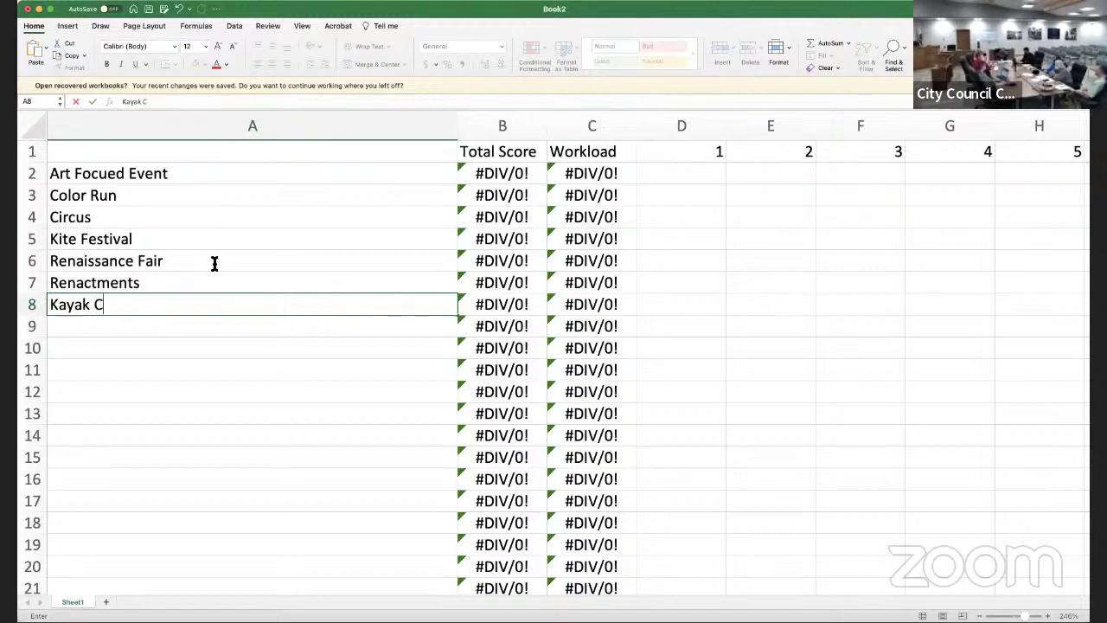
text(learlake )
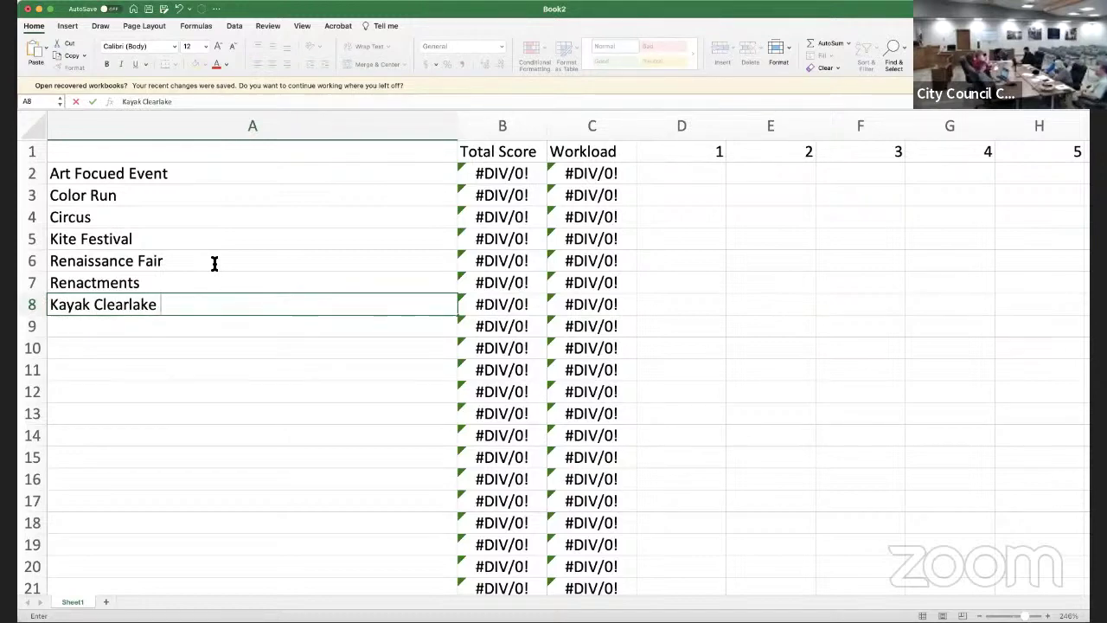
text(()
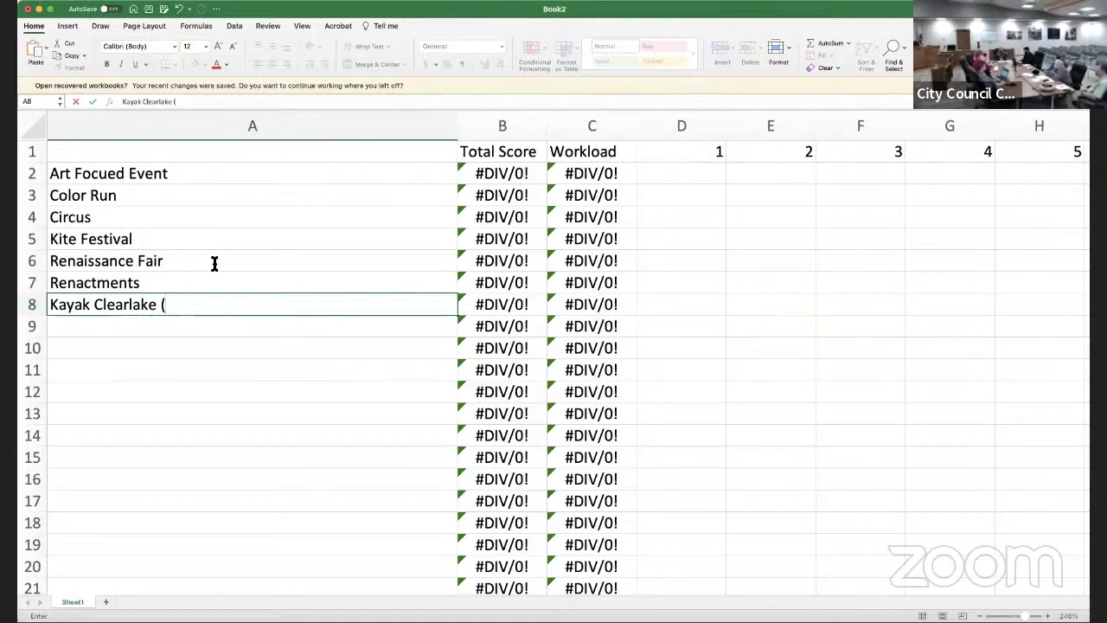
key(BackSpace)
text(Festival)
key(Return)
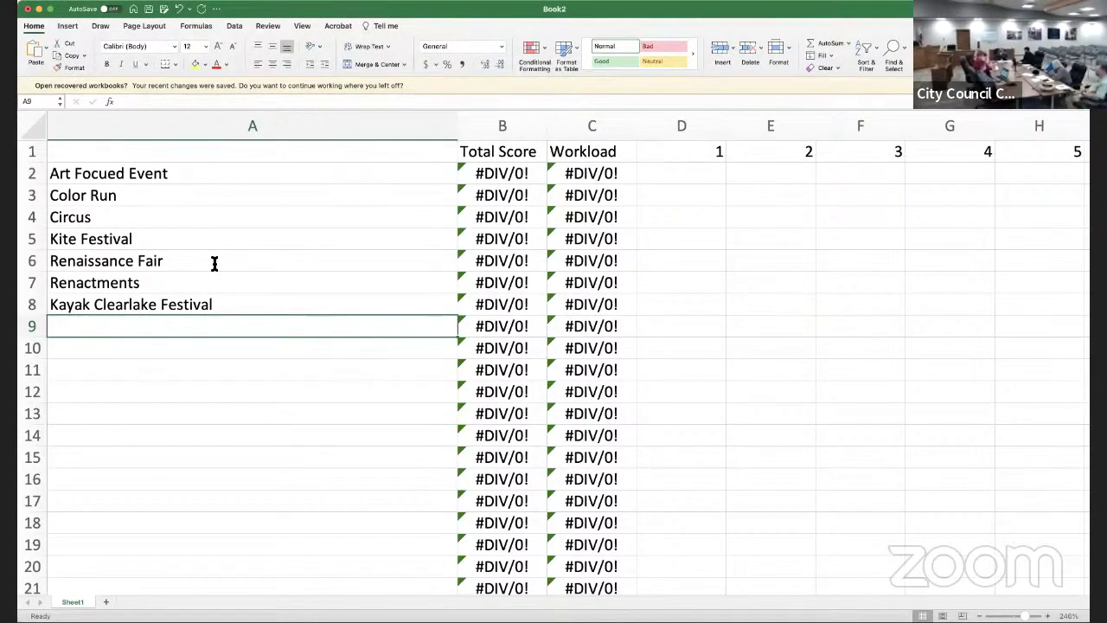
Enter the event "Small Sailboat Regatta" in cell A9
text(Small Si)
text(i)
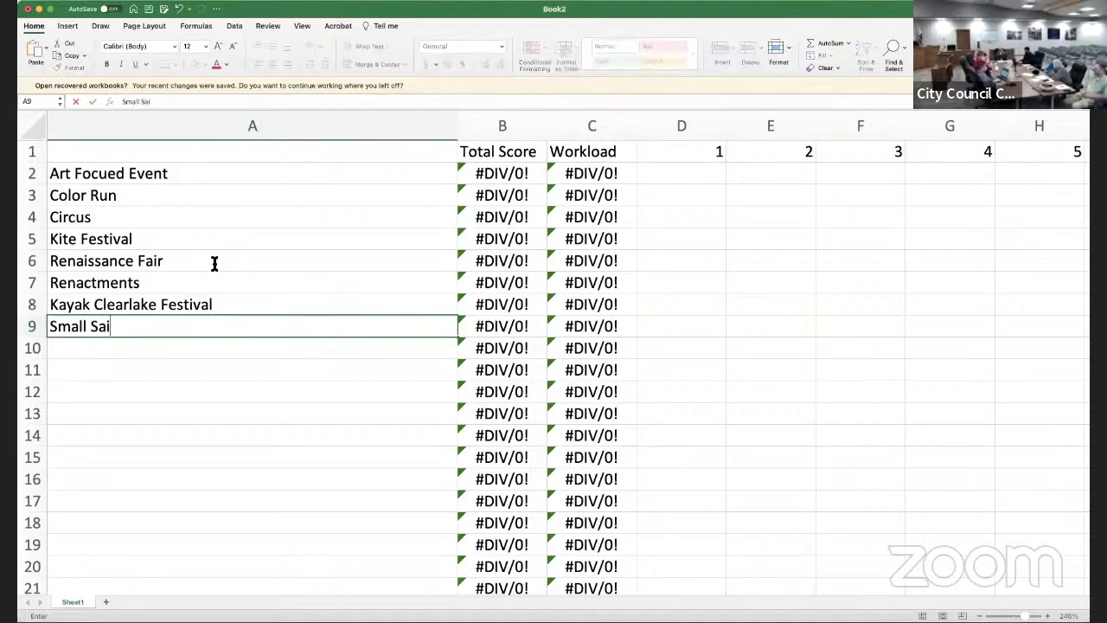
text(lboart Regar)
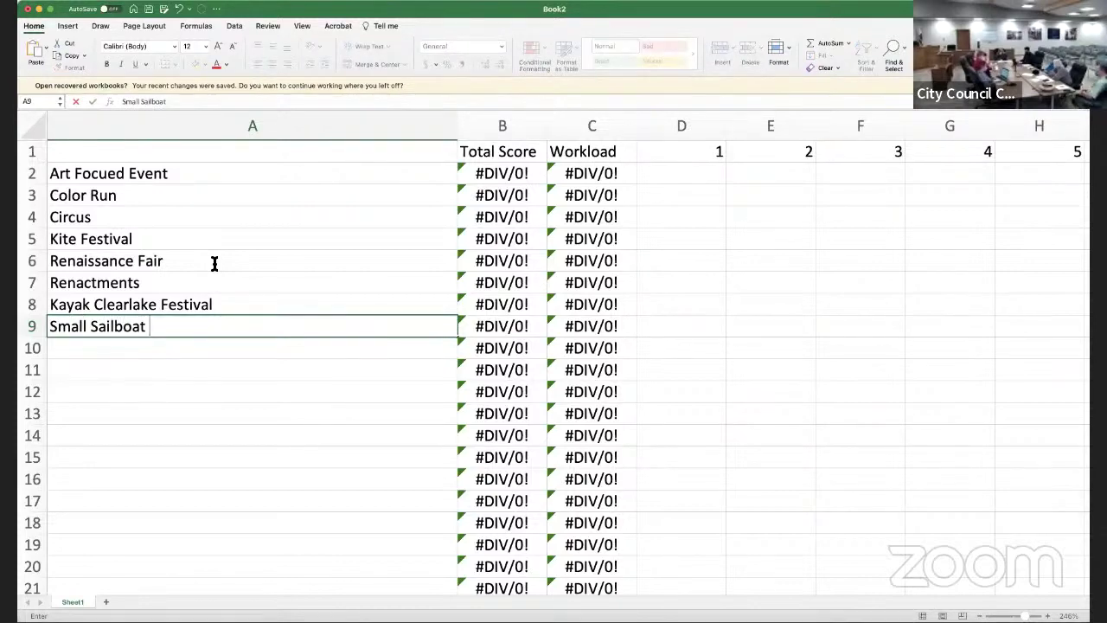
key(BackSpace)
text(tta)
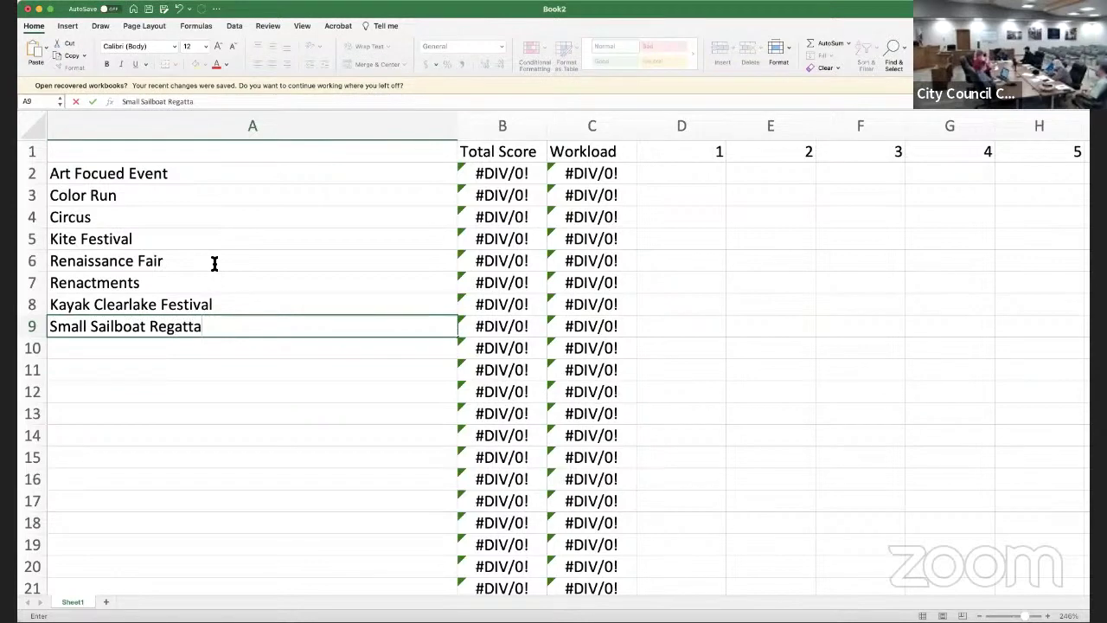
key(Return)
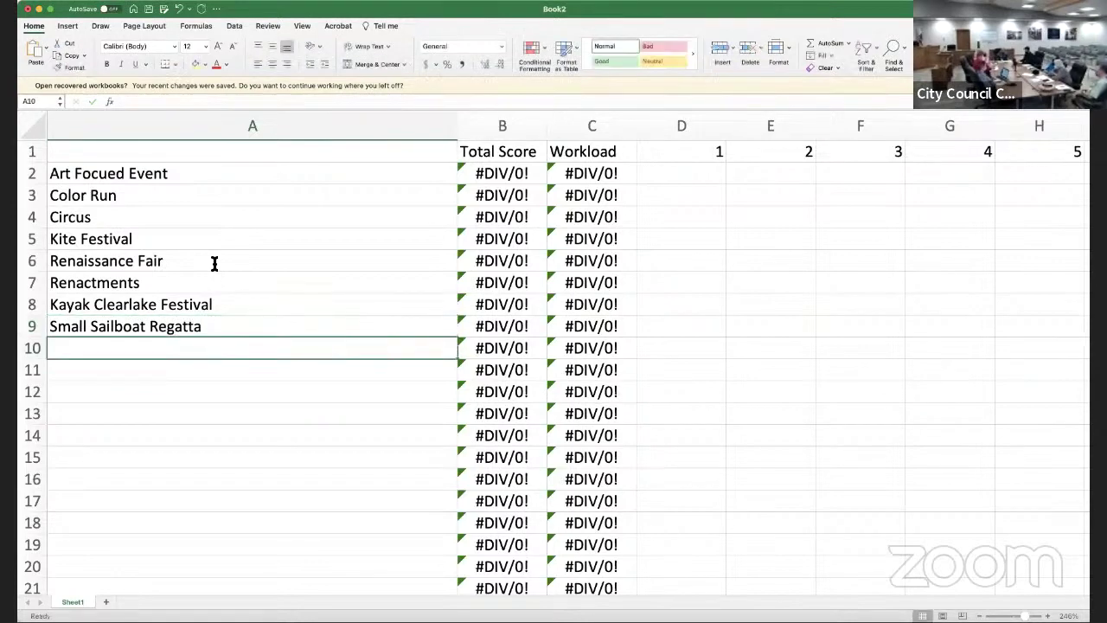
Enter the event "Bathtub Races" in cell A10
text(Bath)
key(BackSpace)
text(tub race)
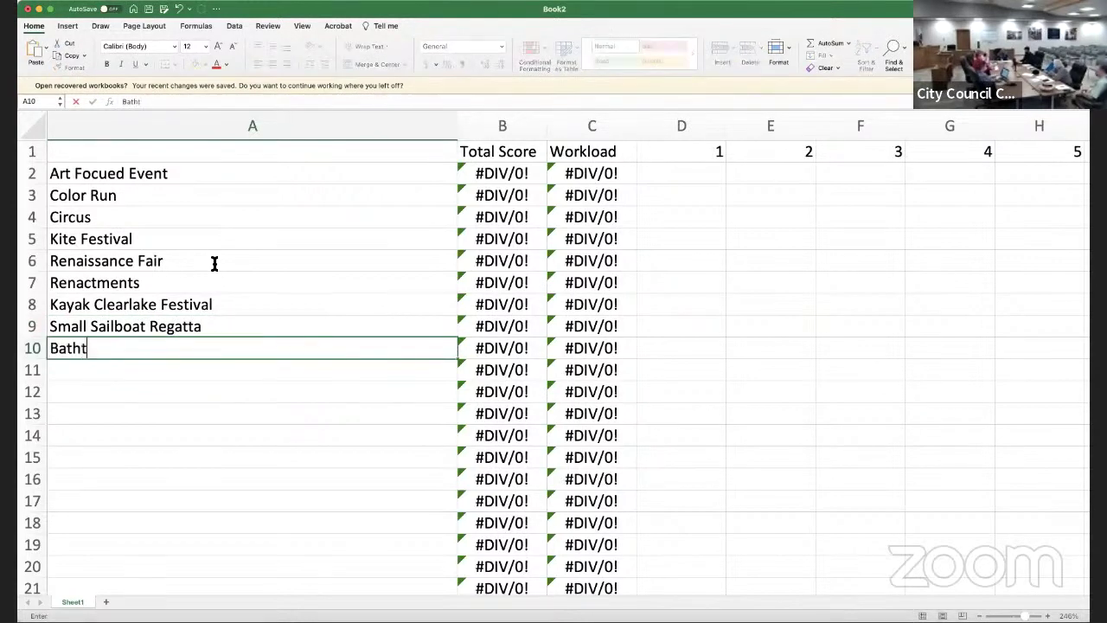
key(BackSpace)
key(BackSpace)
key(BackSpace)
key(BackSpace)
text(Races)
key(Return)
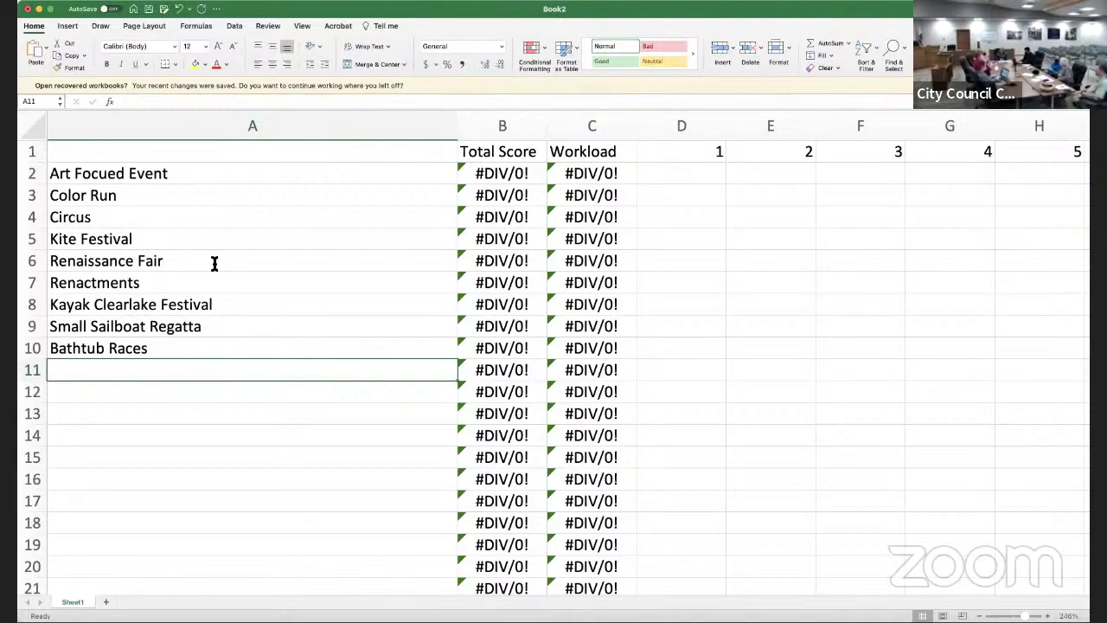
Enter the event "Kinetic Scupture Race" in cell A11
text(Kinet)
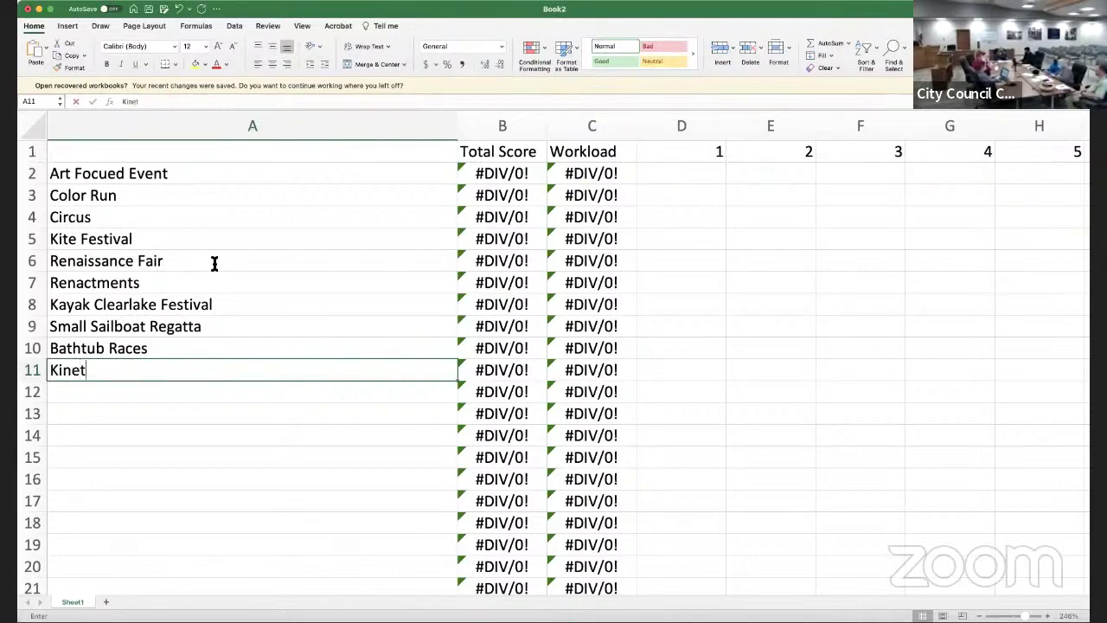
text(ic Suc)
key(BackSpace)
key(BackSpace)
text(cu)
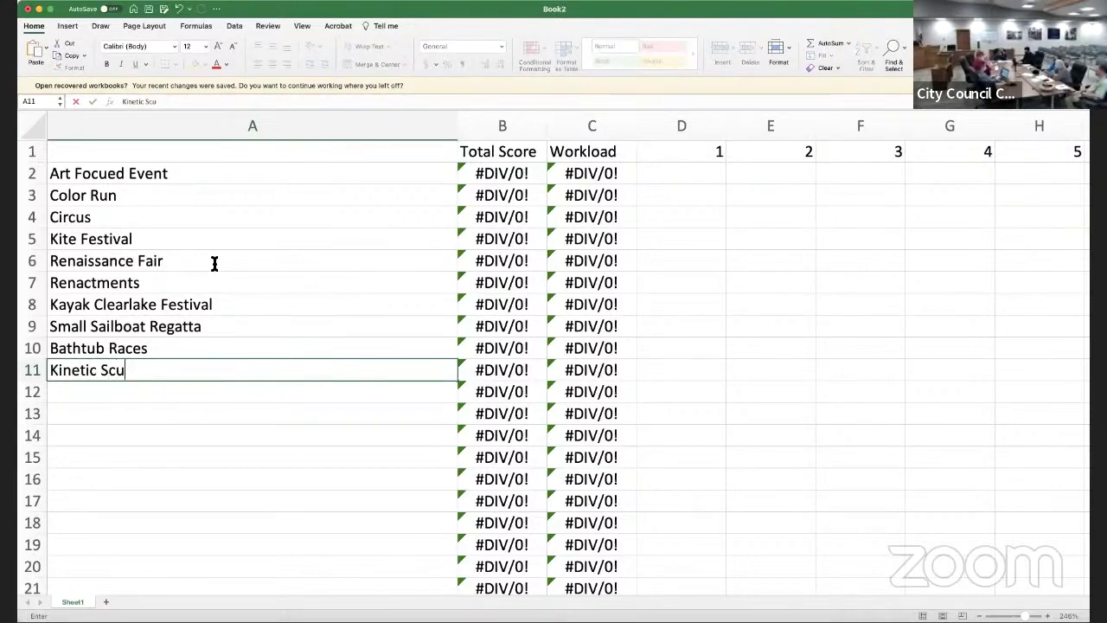
text(pture Race)
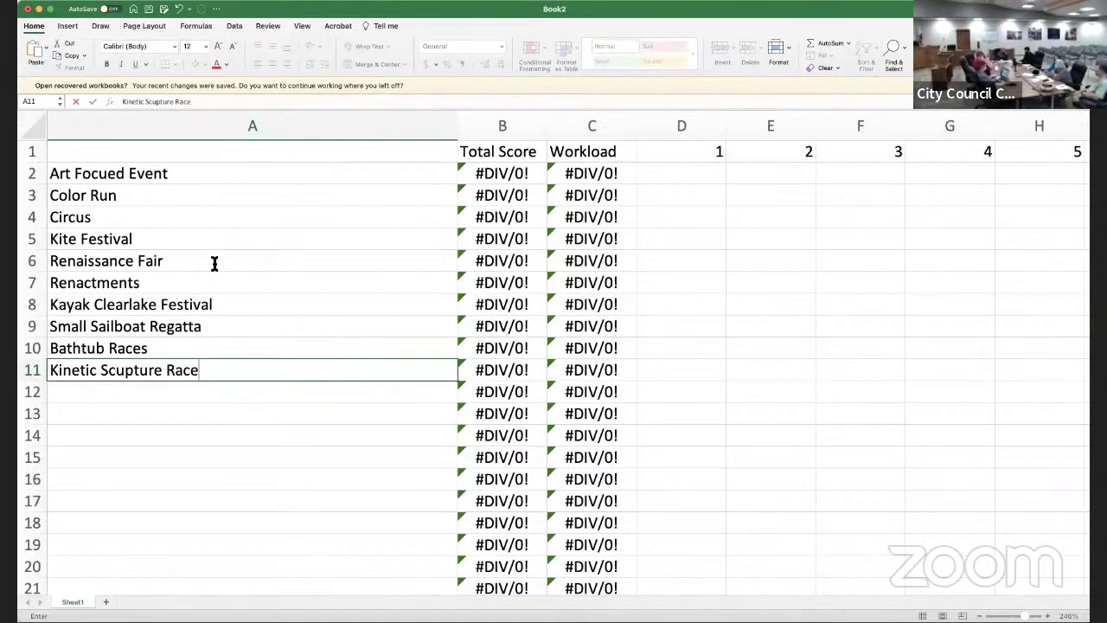
key(Return)
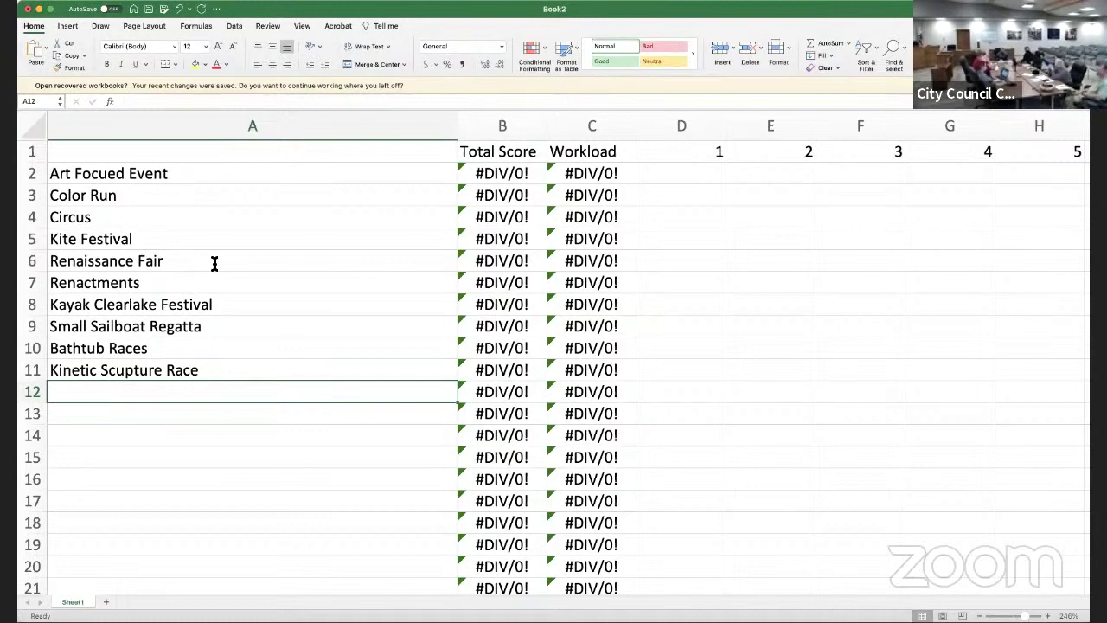
Enter the event "Triathalon" in cell A12
text(Tria)
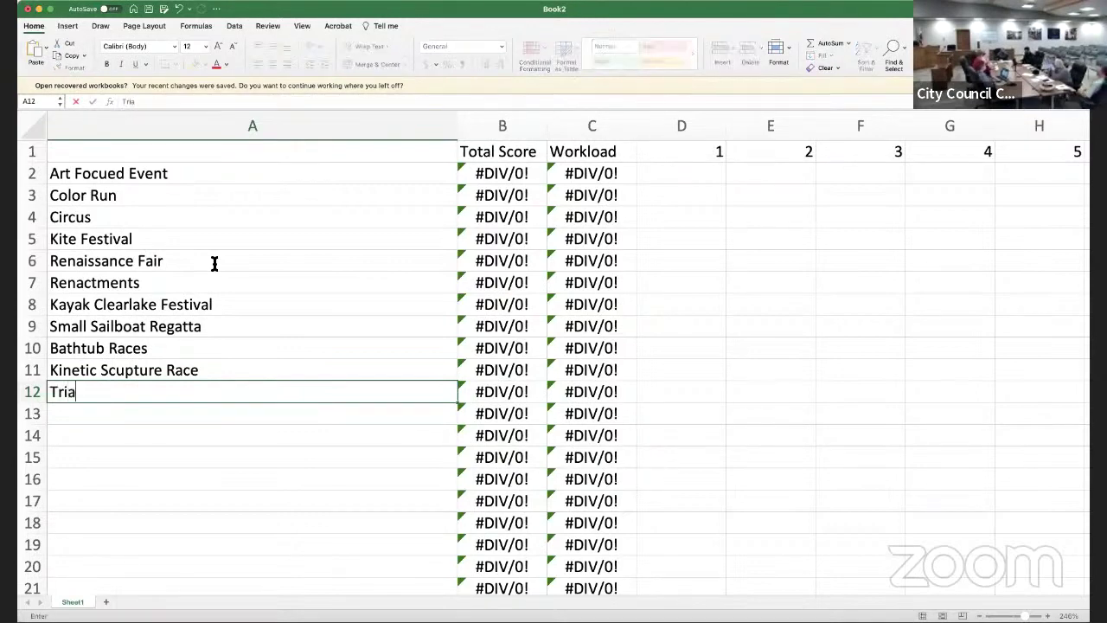
text(thal)
key(BackSpace)
text(thali)
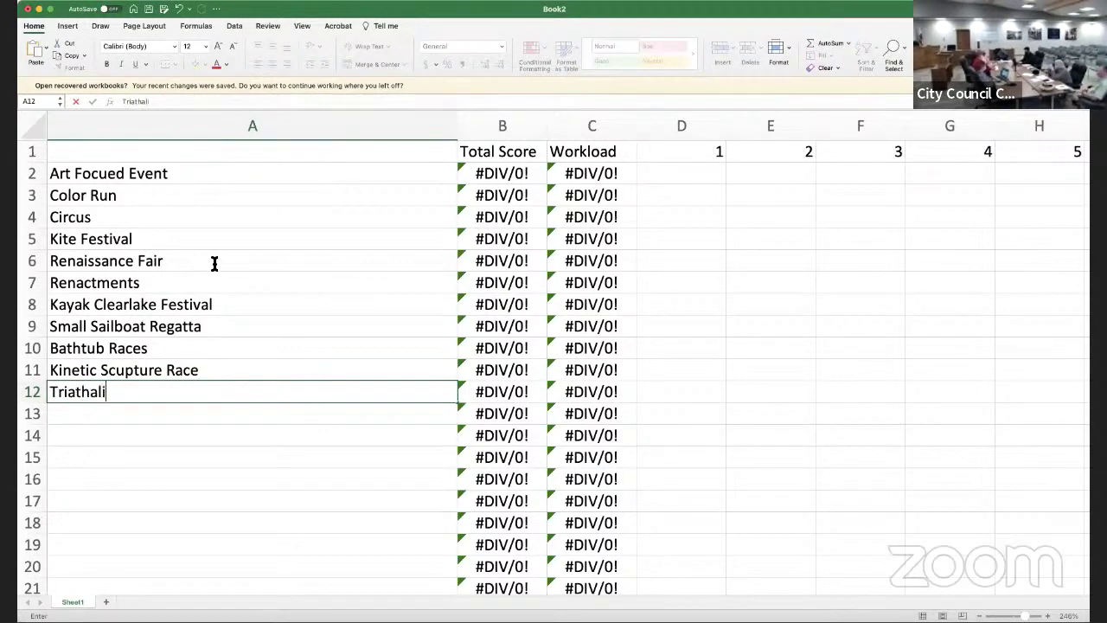
key(BackSpace)
text(on)
key(Return)
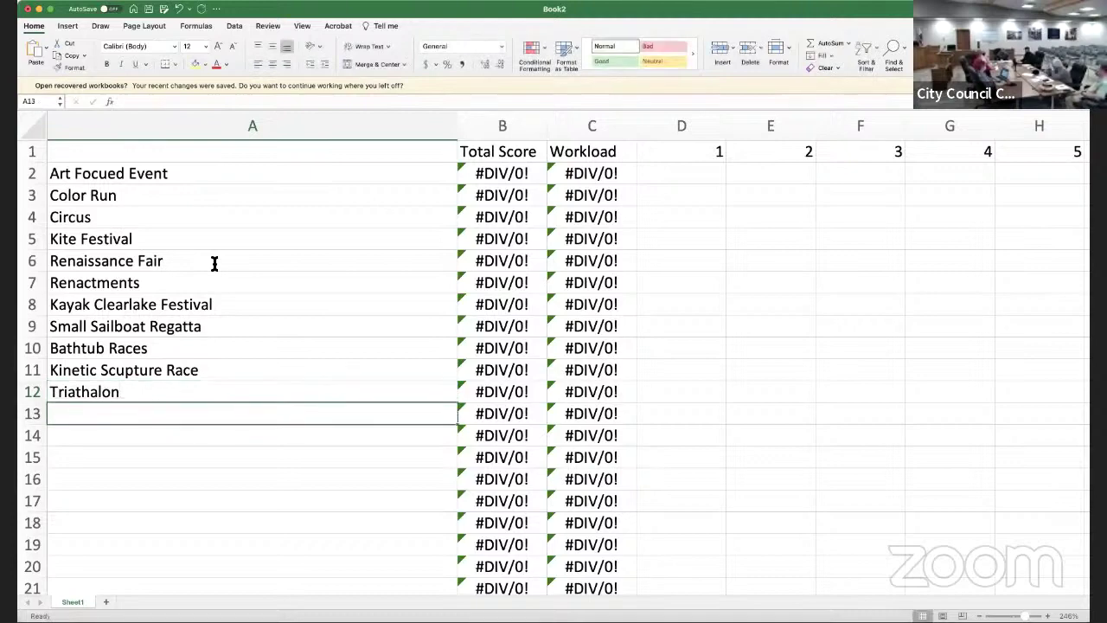
Add the events "Muscleman" in cell A13 and "Bike Race" in cell A14
text(Muscleman)
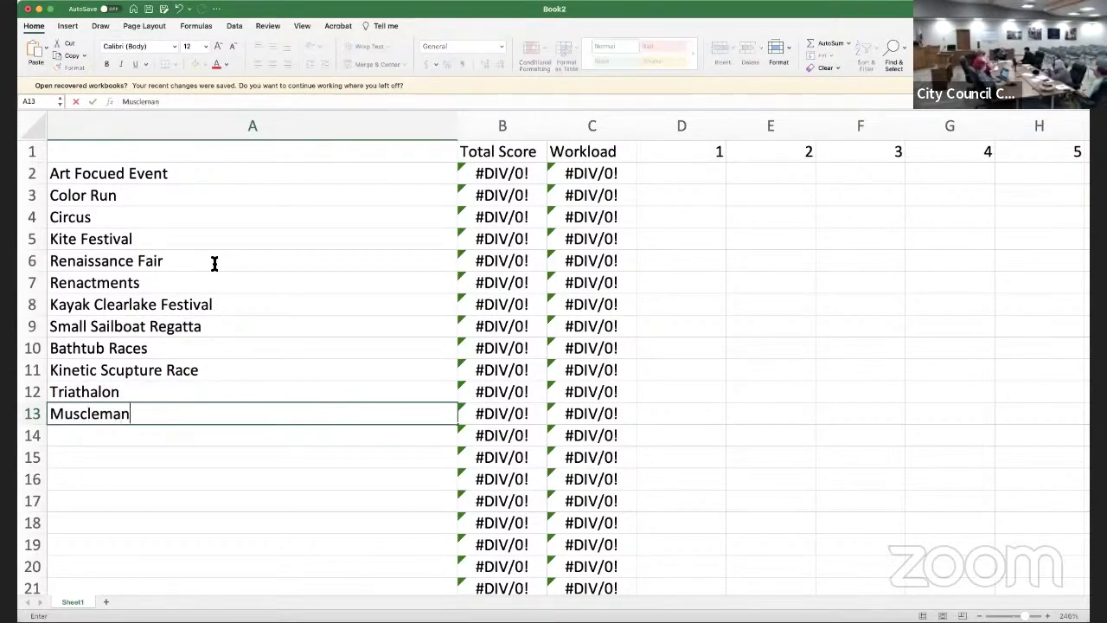
key(Return)
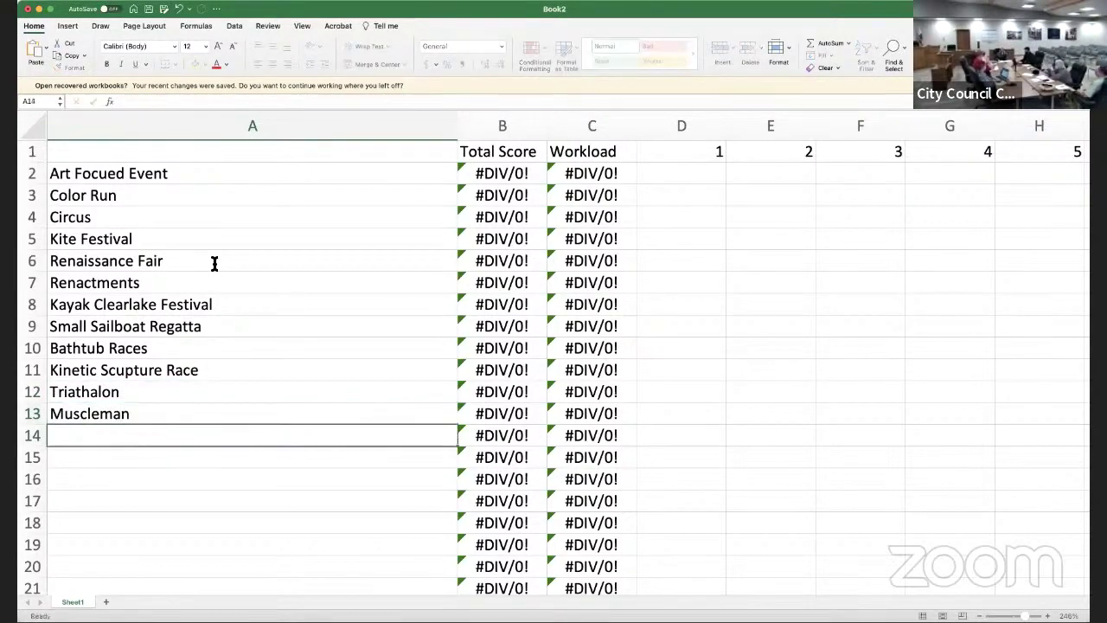
text(Bike Race)
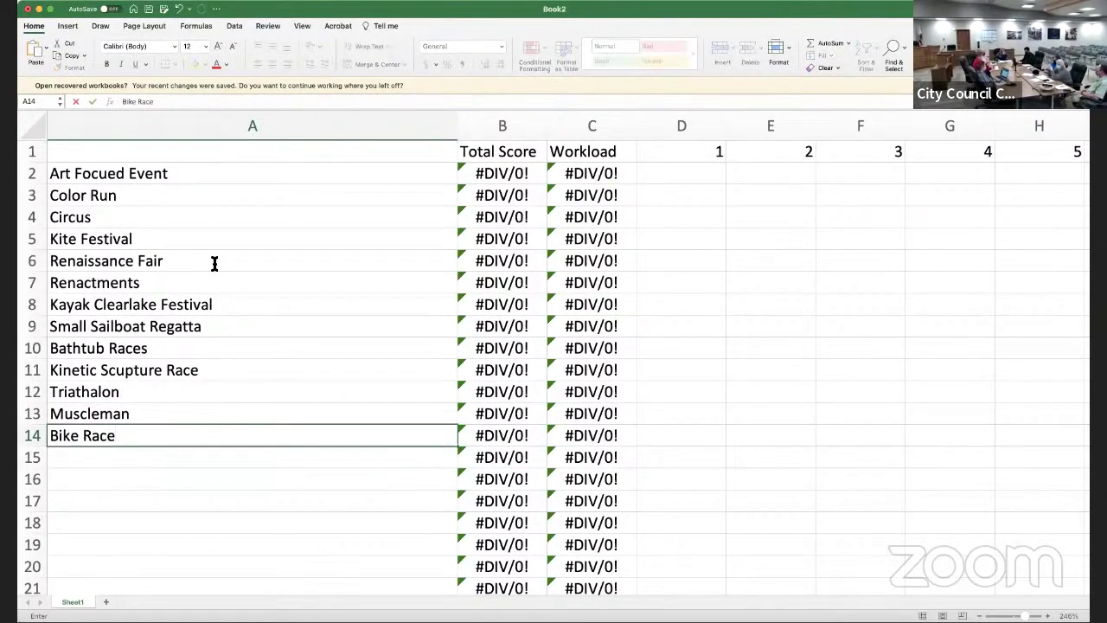
key(ctrl+Return)
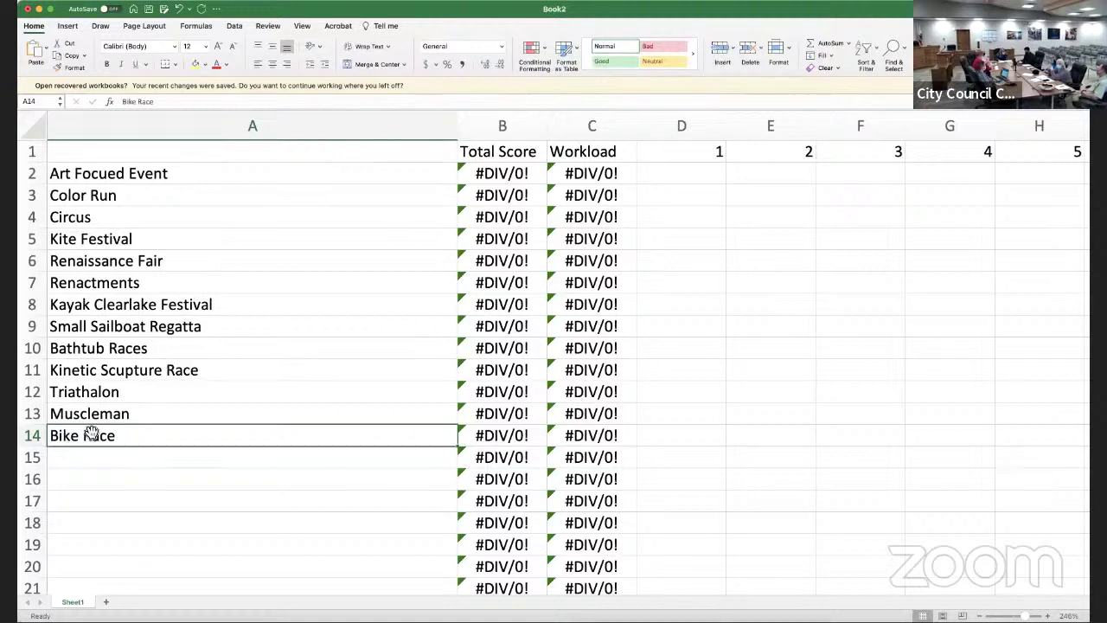
click(123, 102)
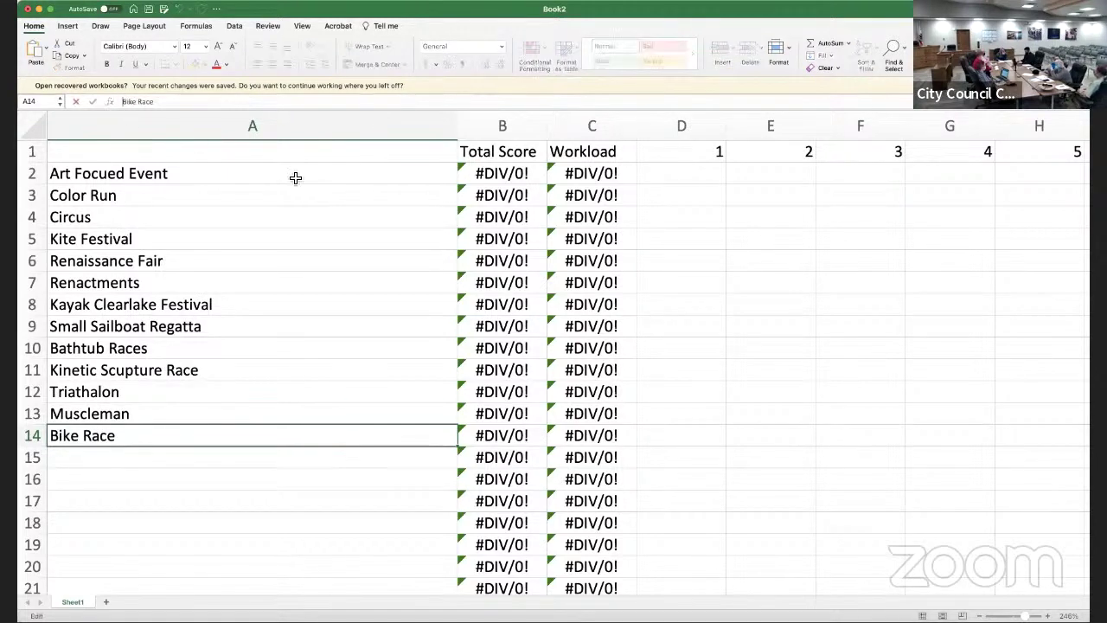
text(Kon)
key(BackSpace)
key(BackSpace)
key(BackSpace)
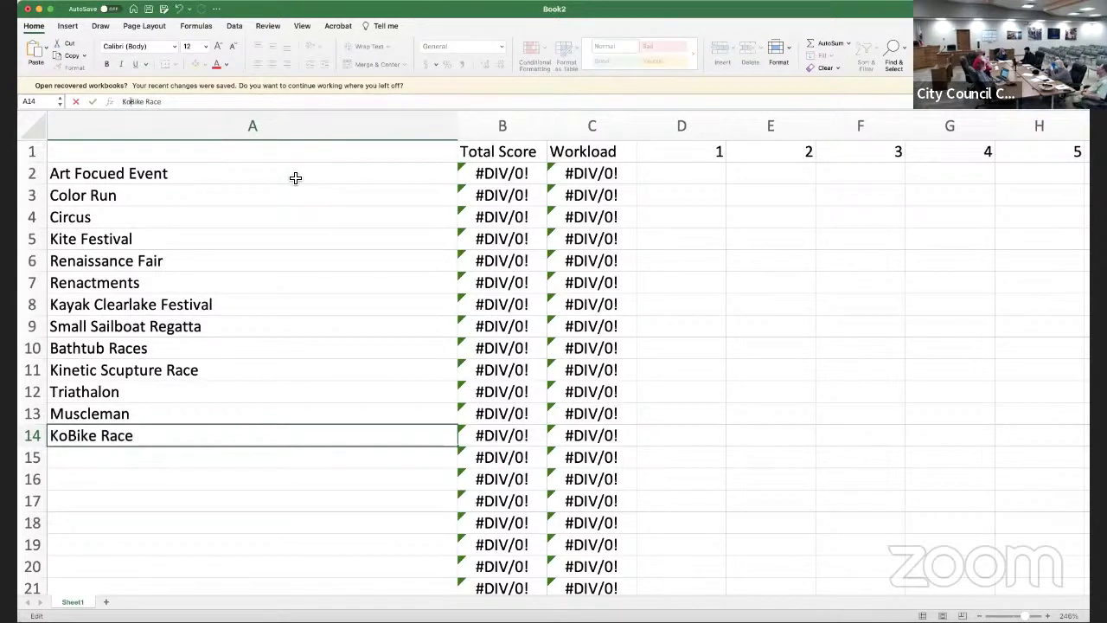
key(Return)
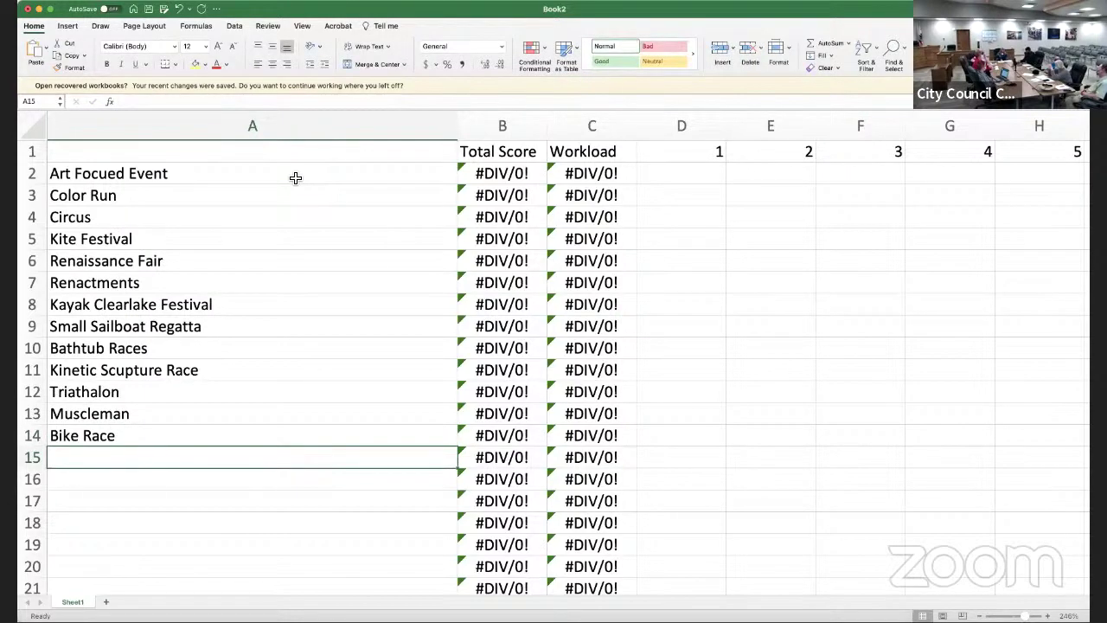
Enter the event "Food Truck Friday" in cell A15
text(Fo)
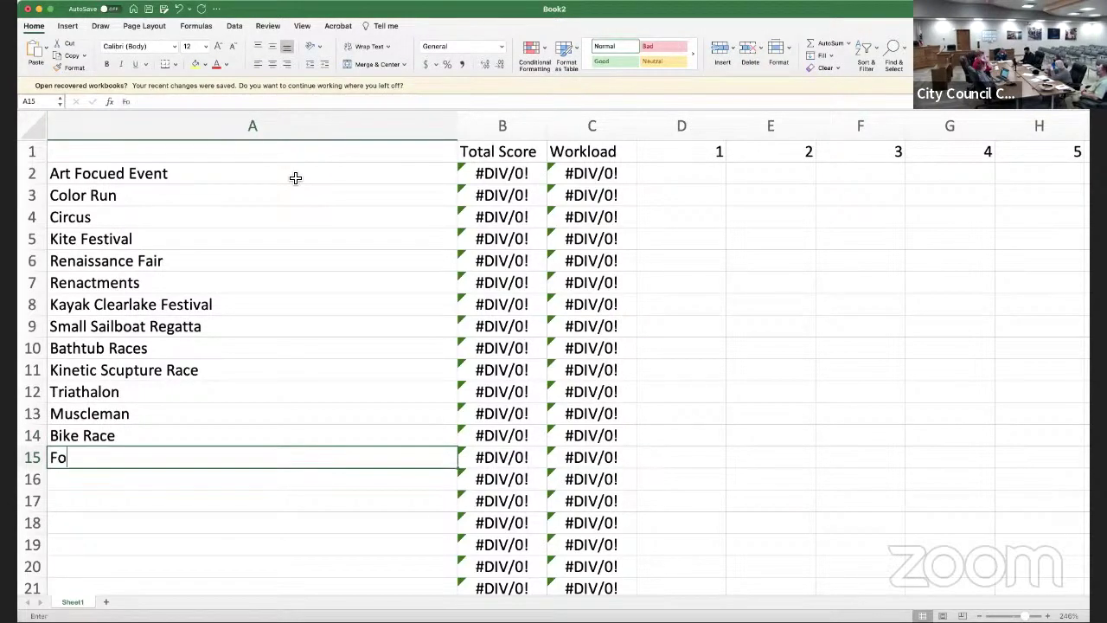
text(od Truck Friday)
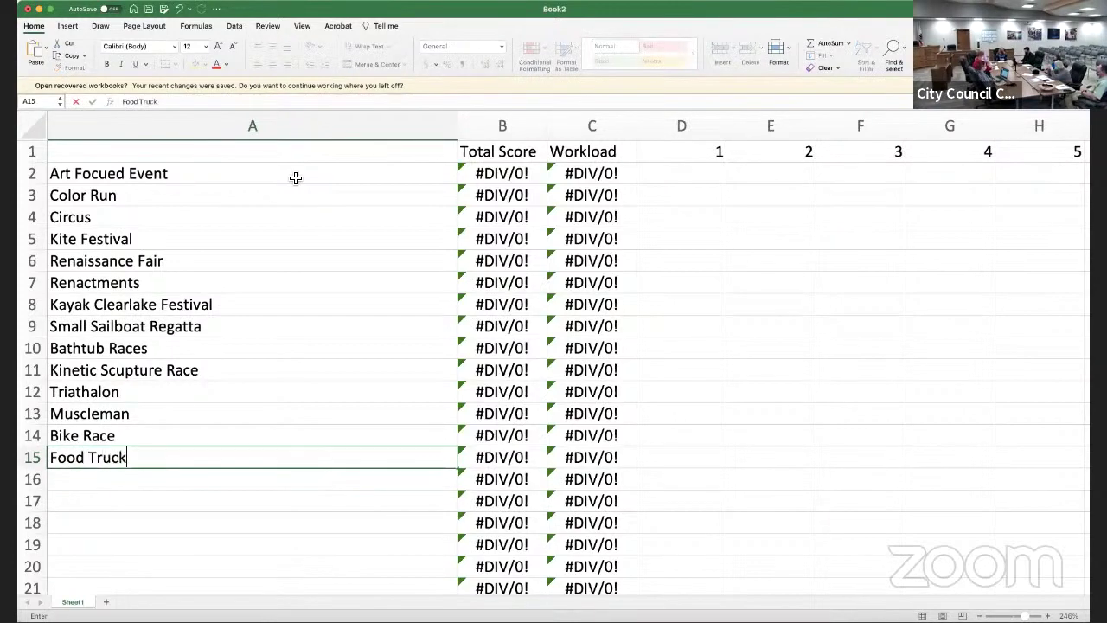
key(BackSpace)
key(BackSpace)
text(ay)
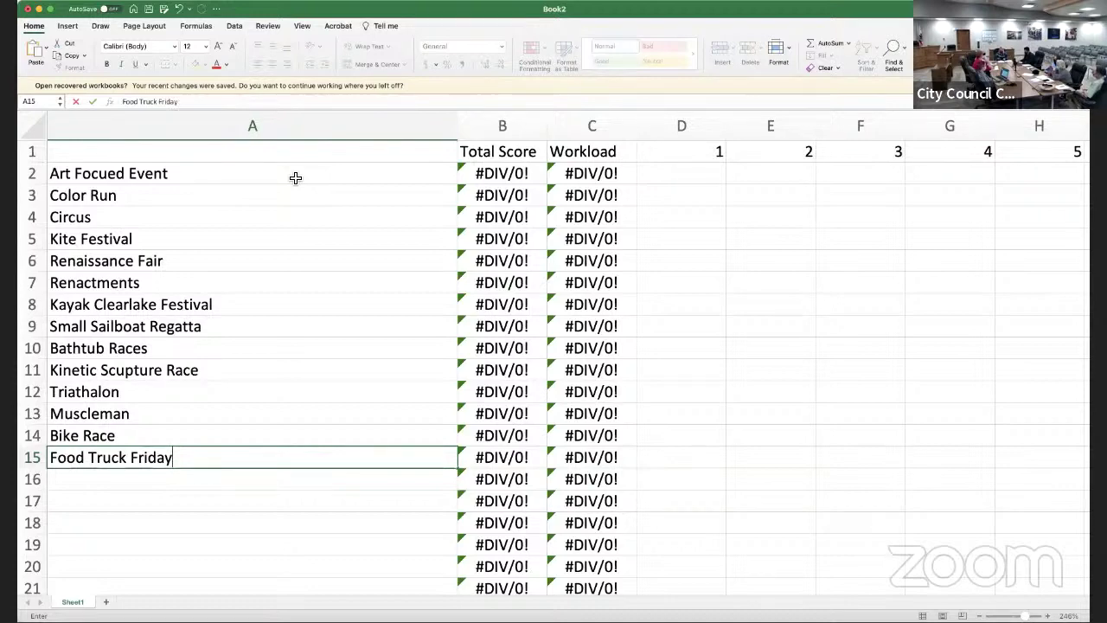
key(Return)
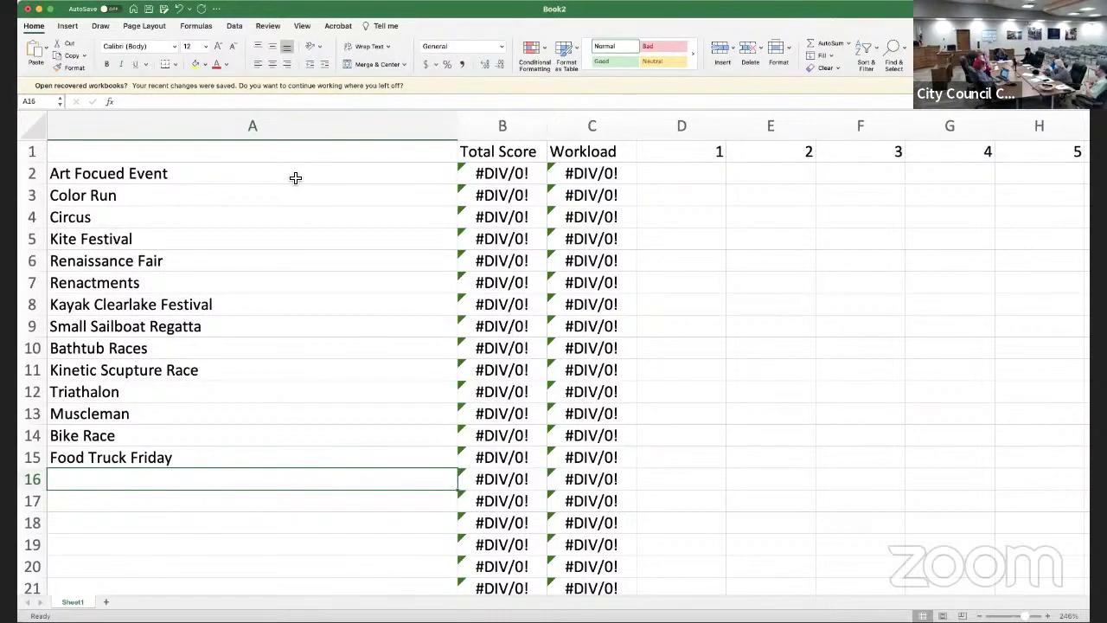
Enter the event "Cars and Boat Shows" in cell A16
text(Car s)
key(BackSpace)
key(BackSpace)
text(s and )
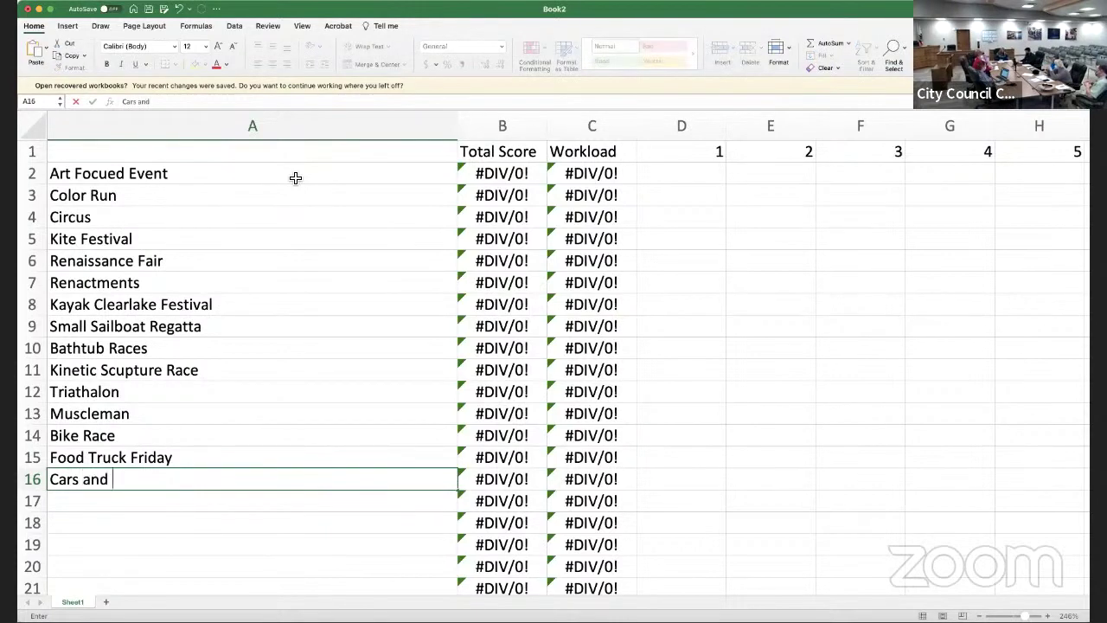
text(Boat Shows)
key(Return)
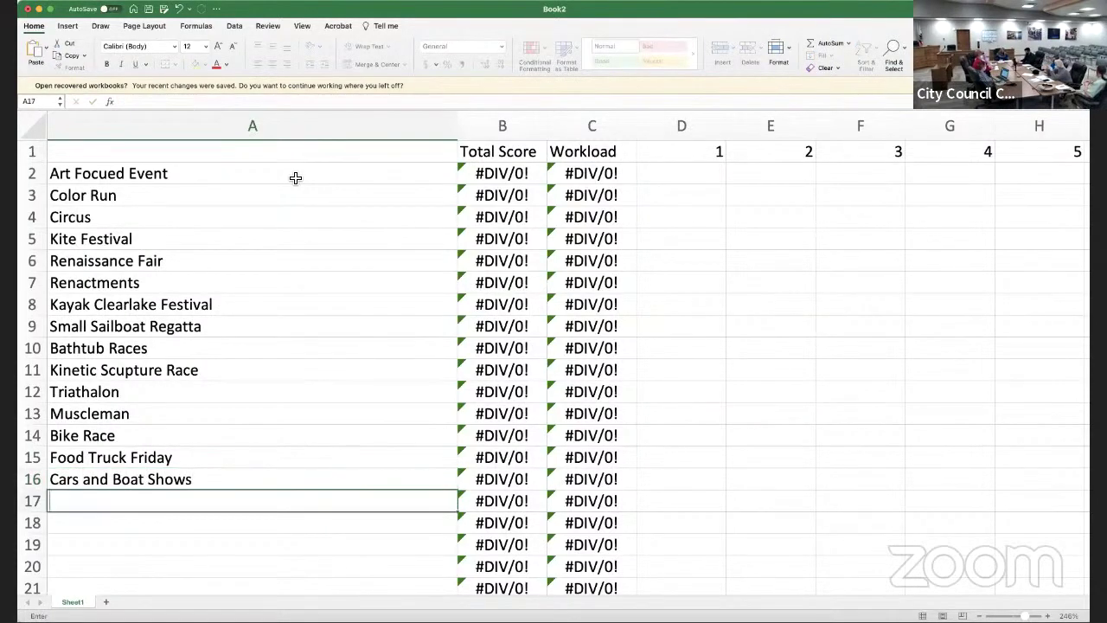
Add the events "Touch a Truck" in cell A17 and "5k Run" in cell A18
text(Touch a Truck)
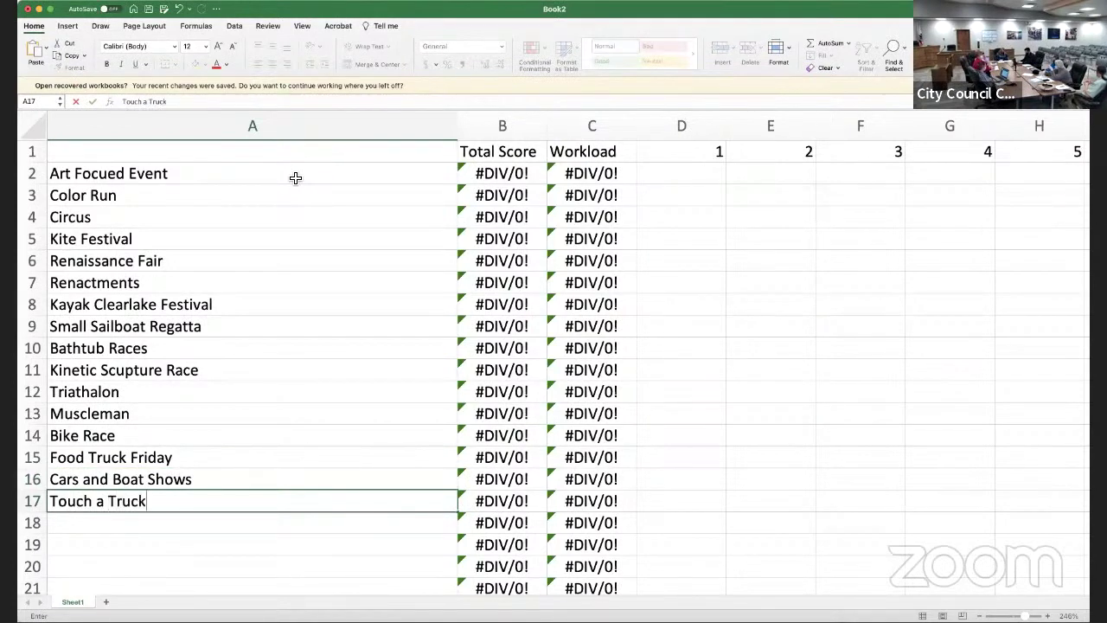
key(Return)
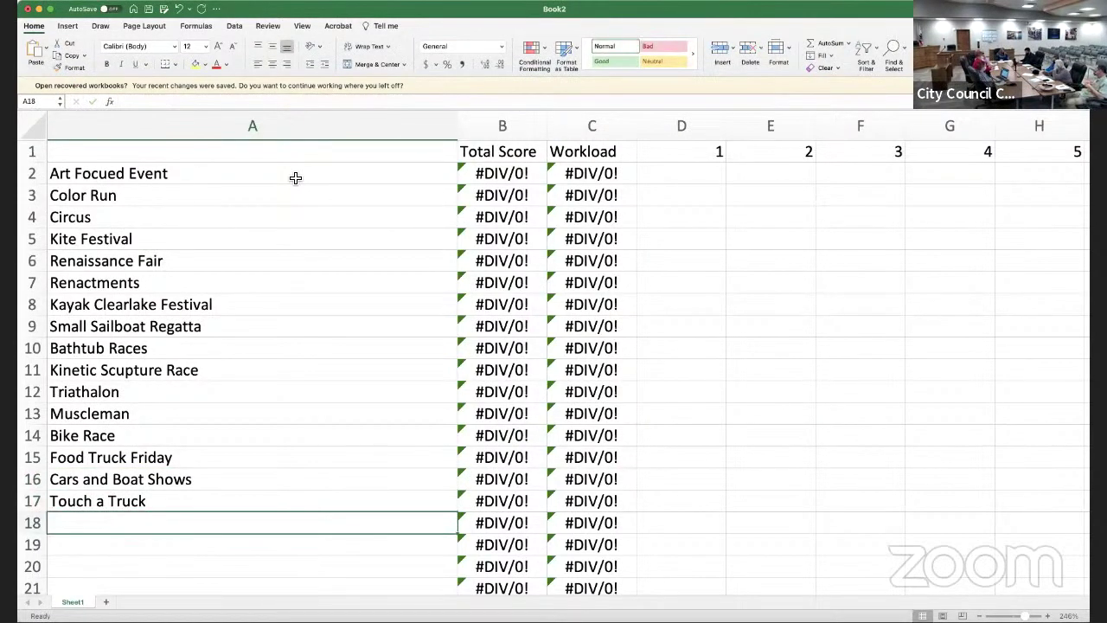
text(5k Run)
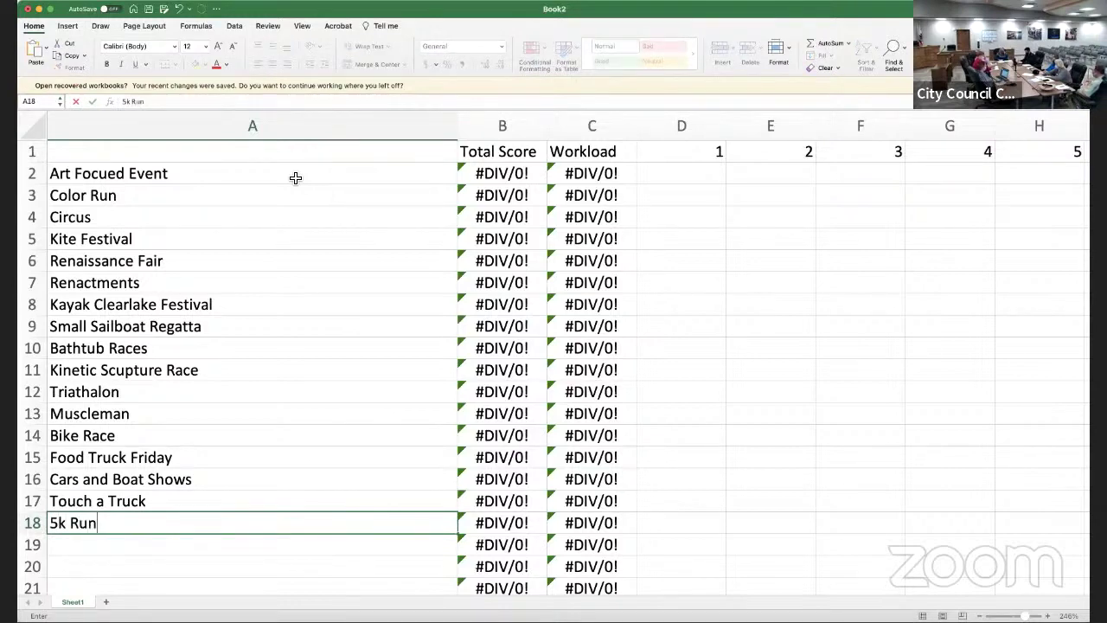
key(Return)
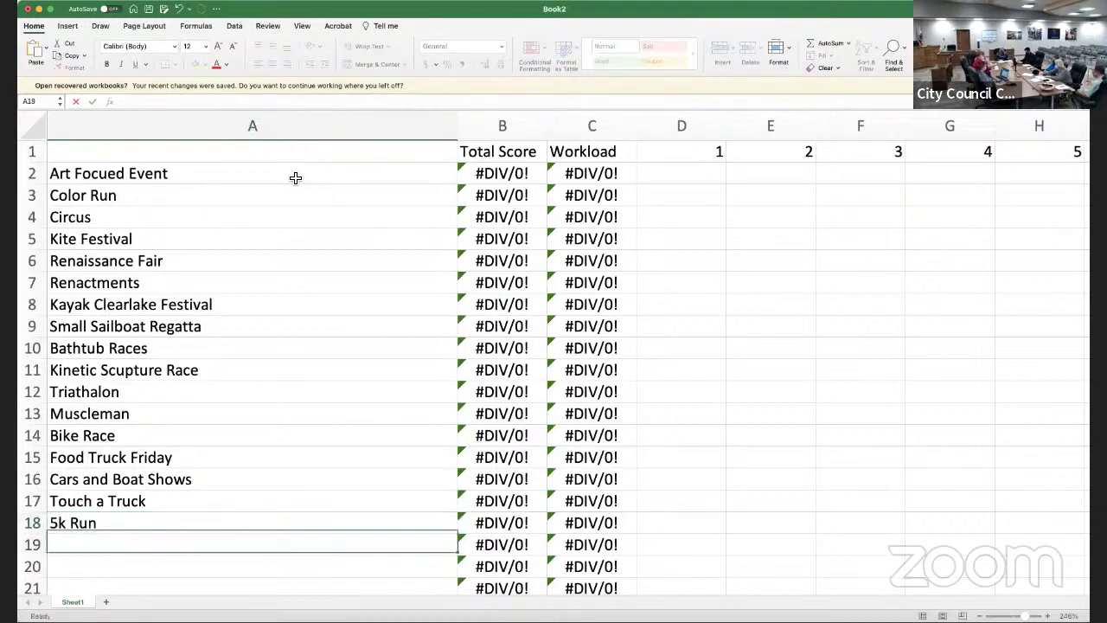
Enter the event "14' Sailboat Races" in cell A19
text(14' )
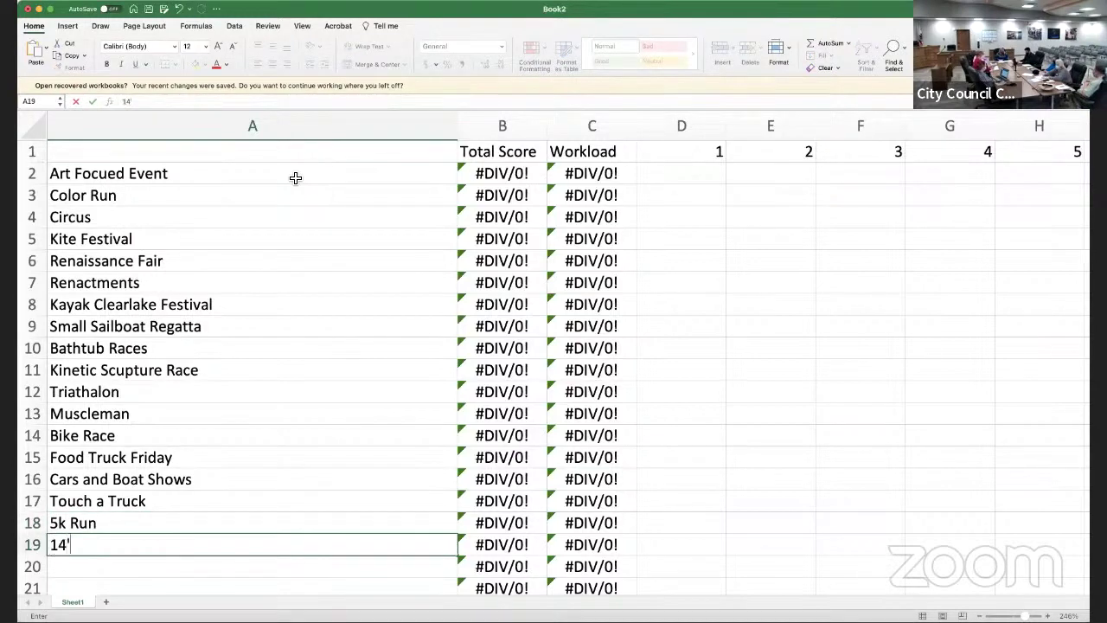
text(Sailbo)
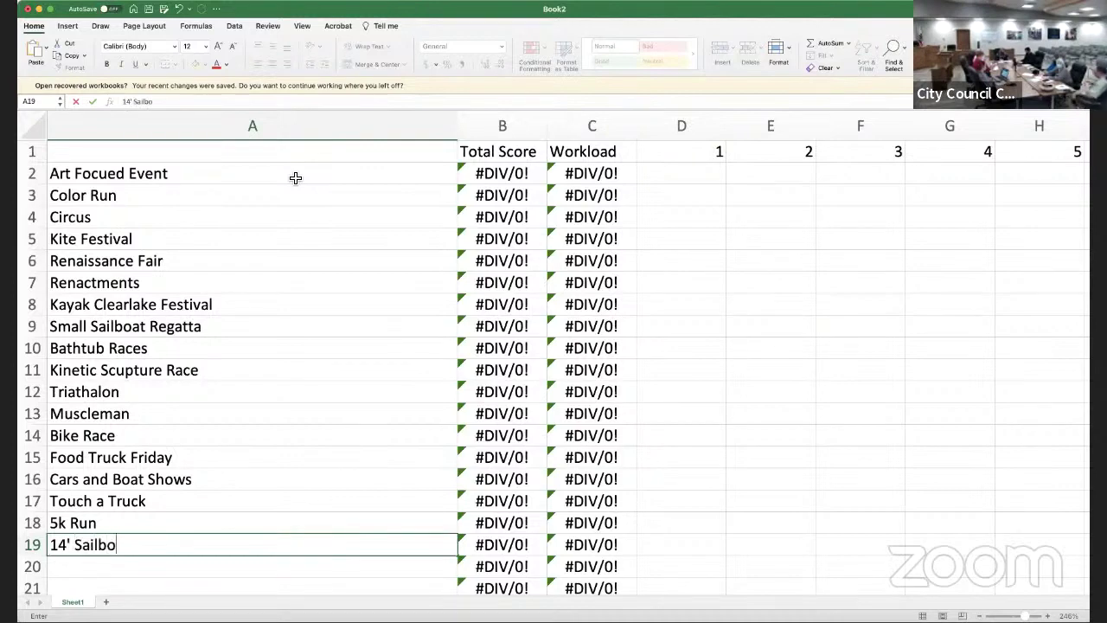
text(at races)
key(BackSpace)
key(BackSpace)
key(BackSpace)
key(BackSpace)
key(BackSpace)
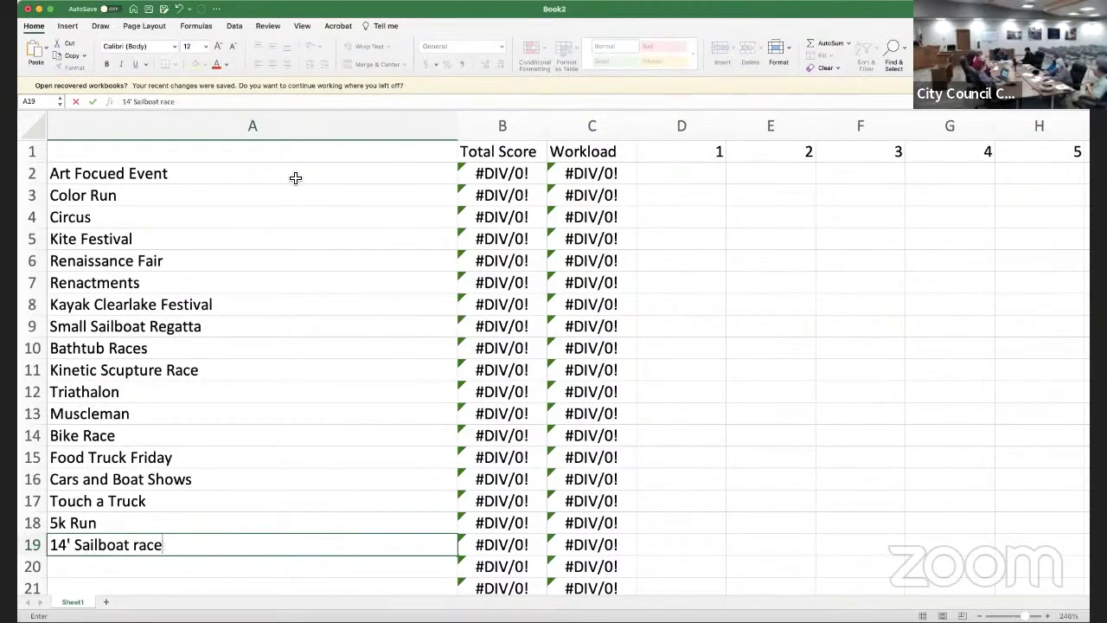
text(Races)
key(Return)
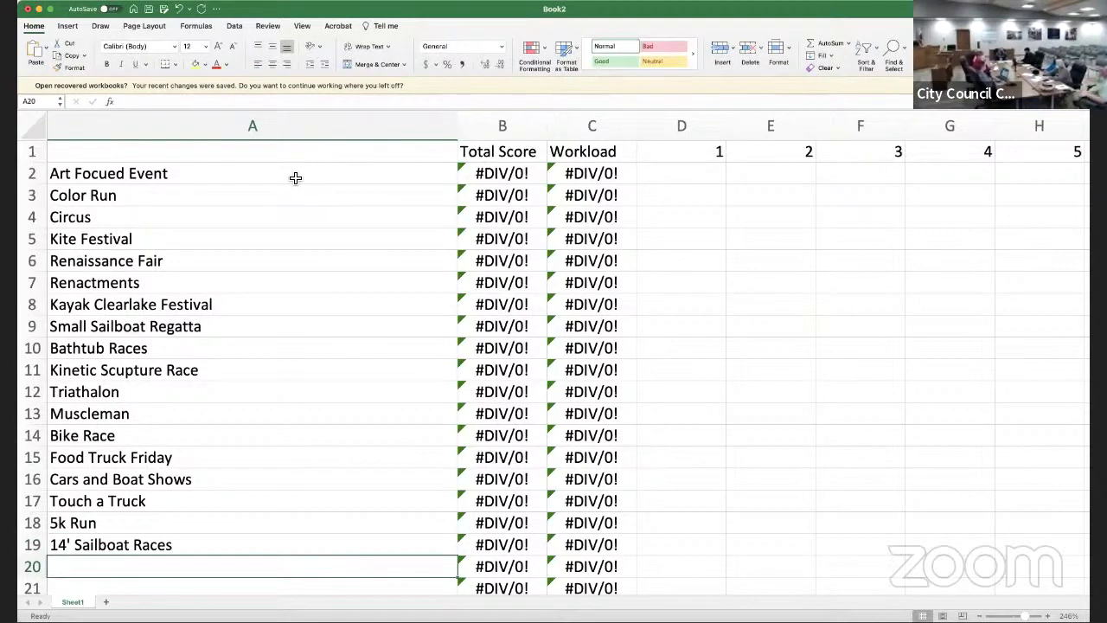
Add the events "Skiing" in cell A20 and "Harvest Festival" in cell A21
key(Up)
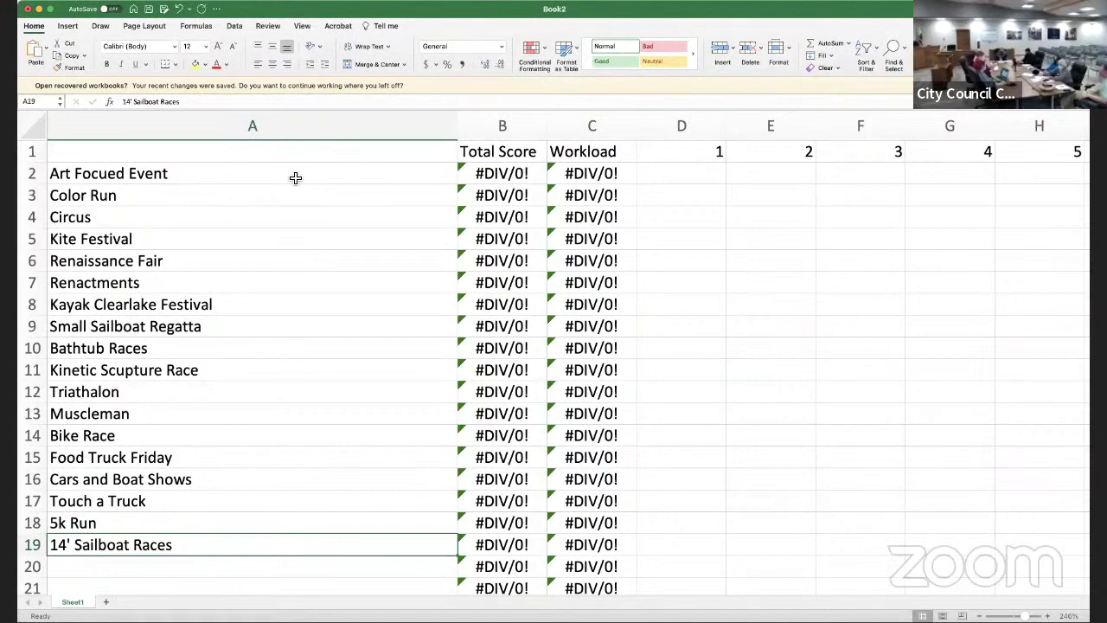
key(Down)
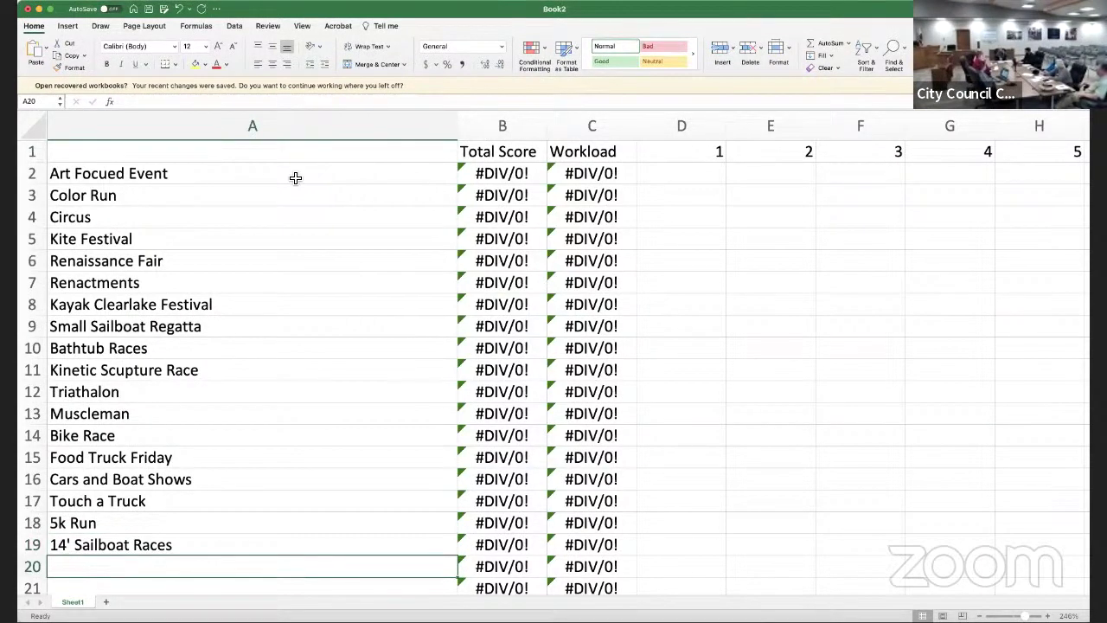
text(Skiing)
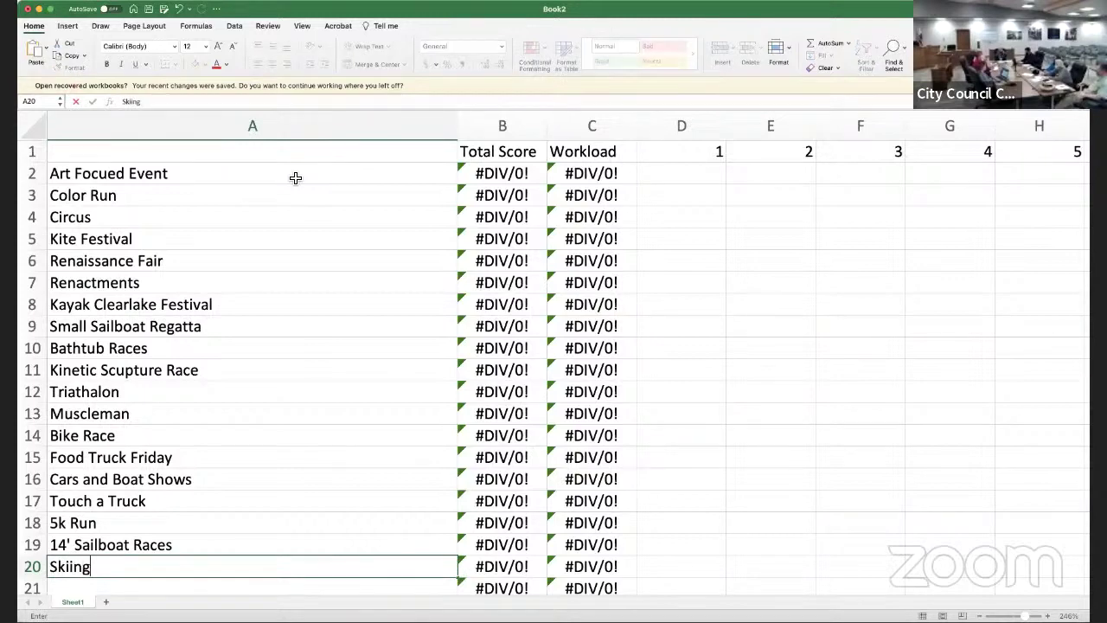
key(Return)
text(Harves)
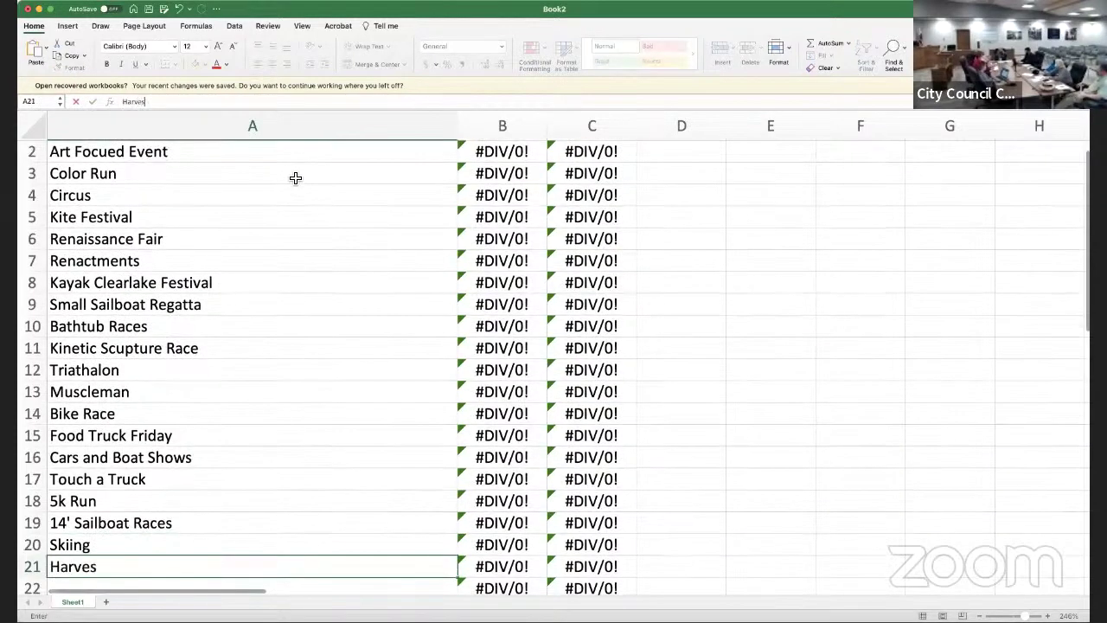
text(t Festival)
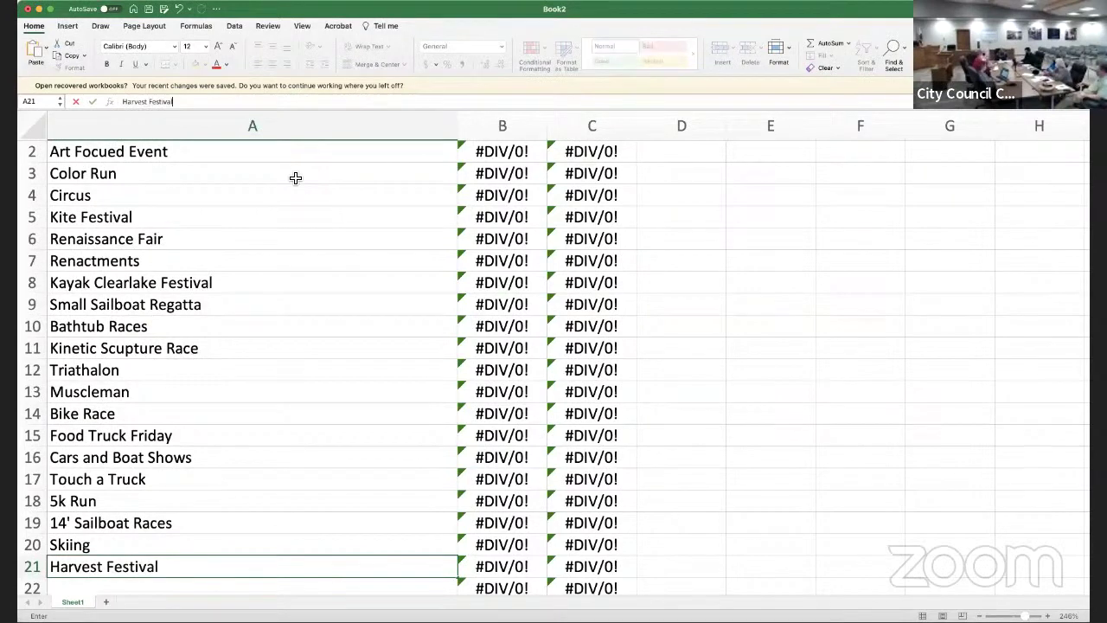
key(Return)
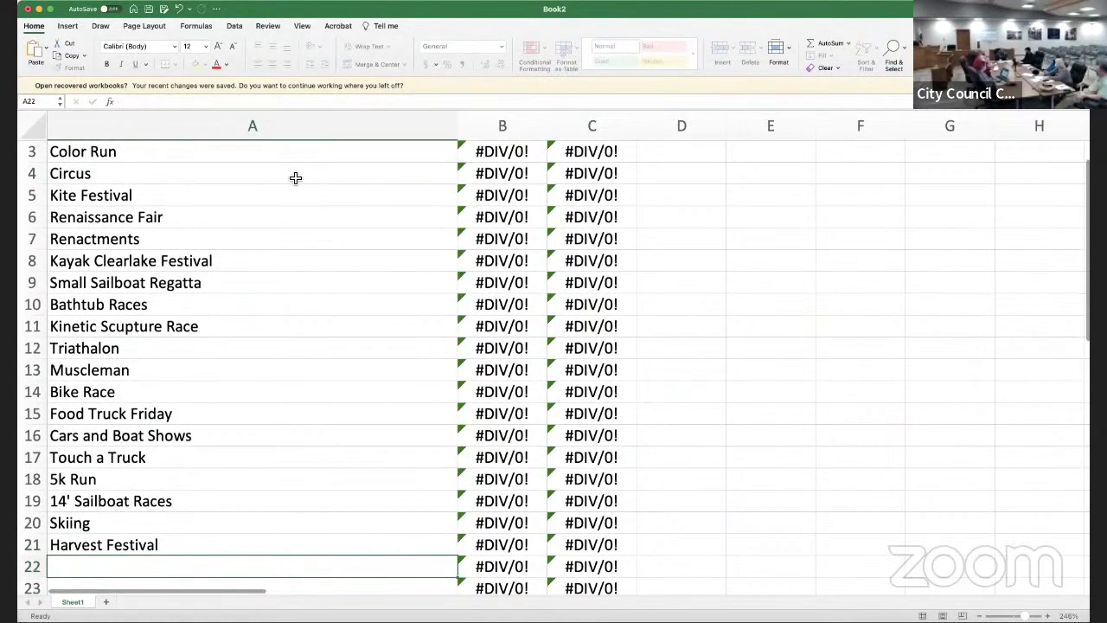
Enter the event "Wooden Boat Festival" in cell A22
text(Woddewn)
key(BackSpace)
key(BackSpace)
key(BackSpace)
key(BackSpace)
key(BackSpace)
key(BackSpace)
text(o)
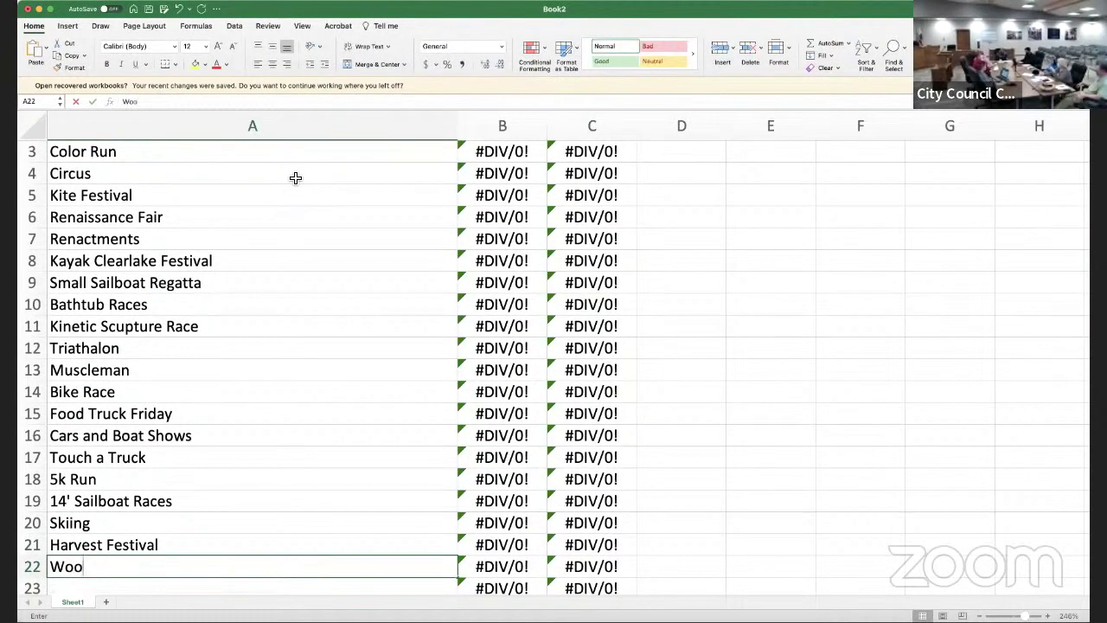
text(den Boat Festical)
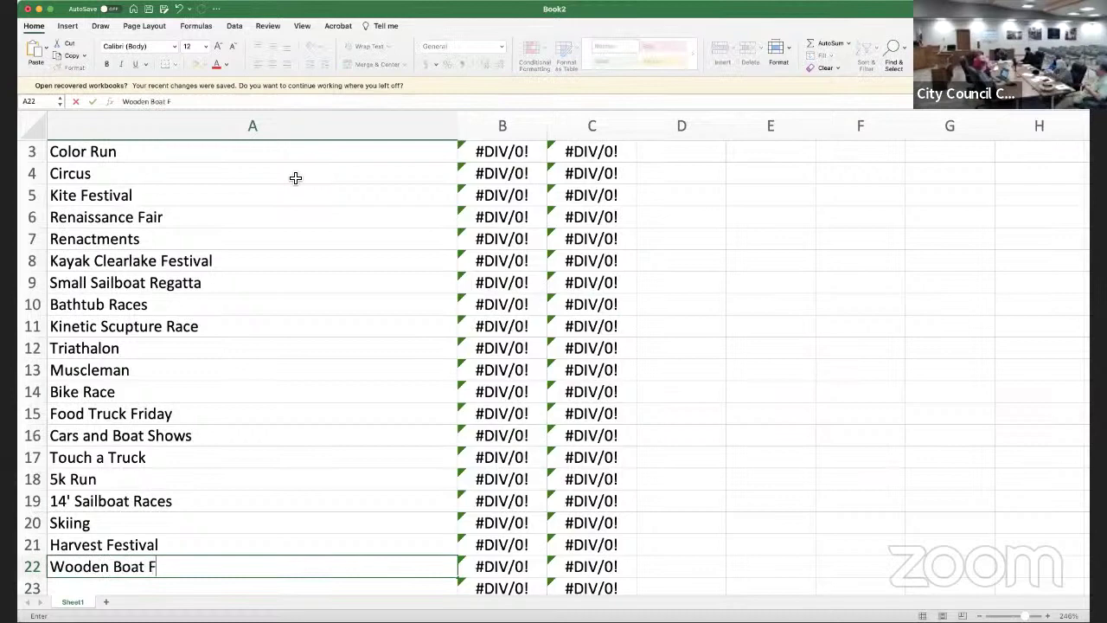
key(BackSpace)
key(BackSpace)
text(val)
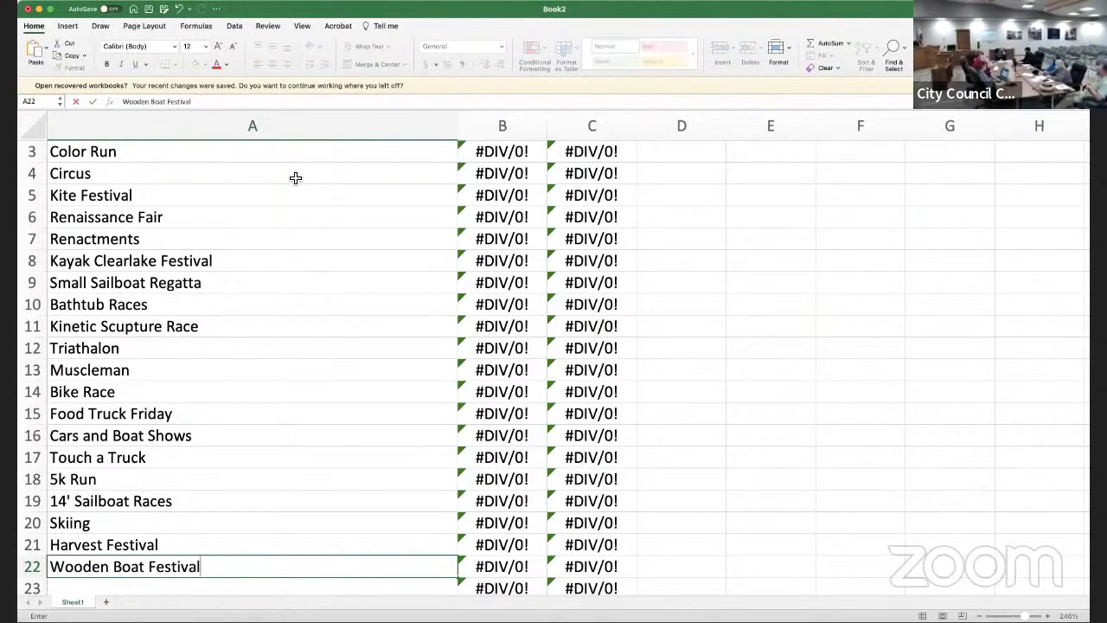
key(Return)
Enter the event "Wine Festival" in cell A23
text(Wine)
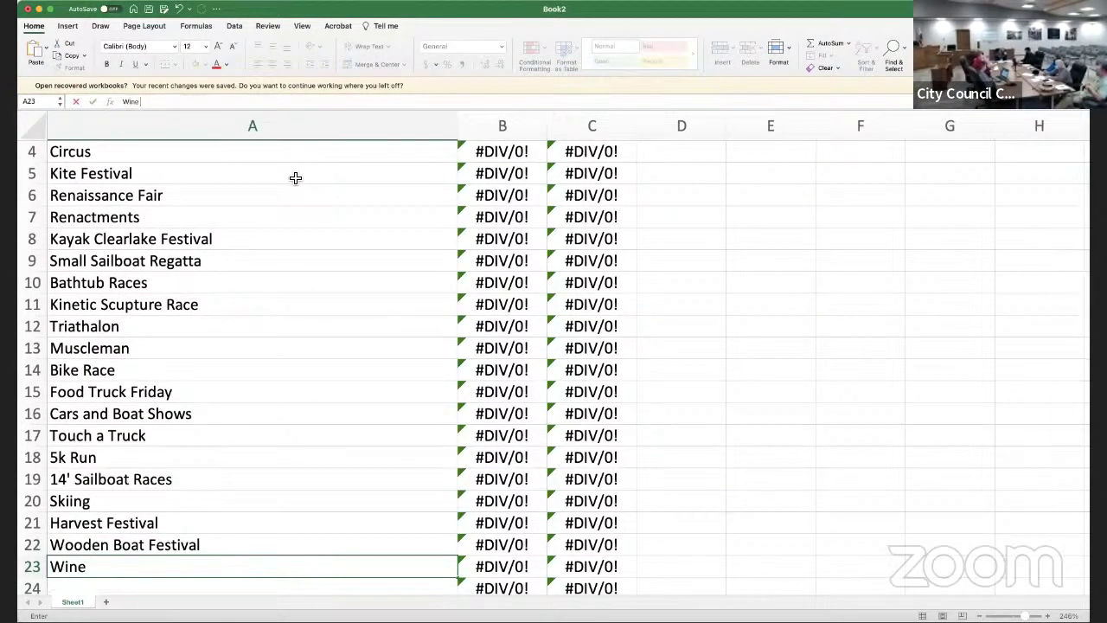
text( Festival)
key(Return)
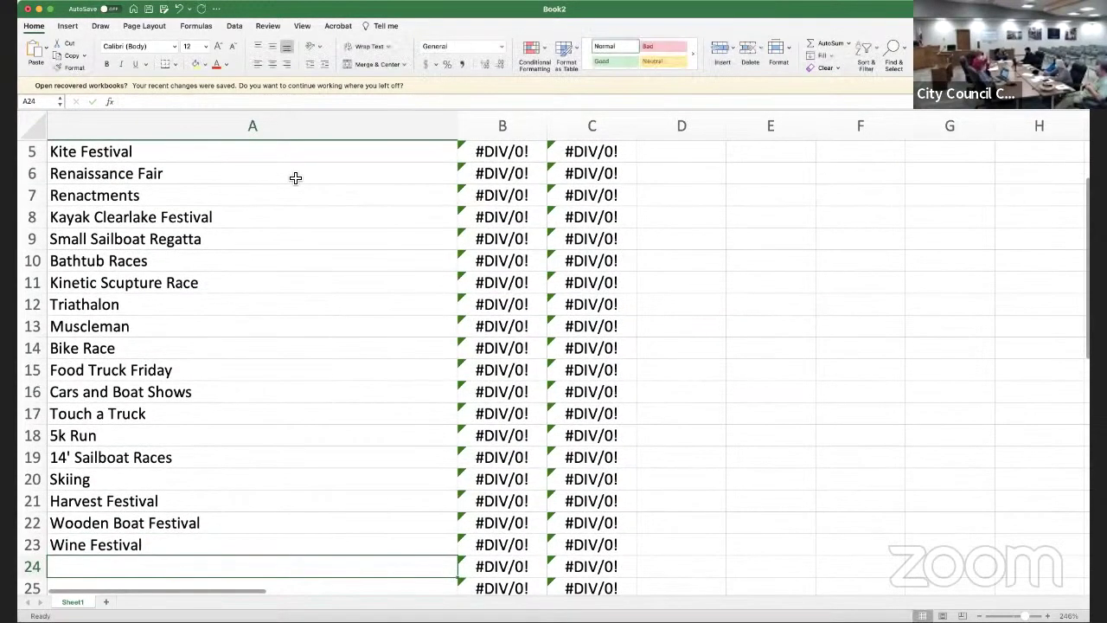
Enter the event "Grilling on the Green (BBQ Comp)" in cell A24
key(Up)
key(Up)
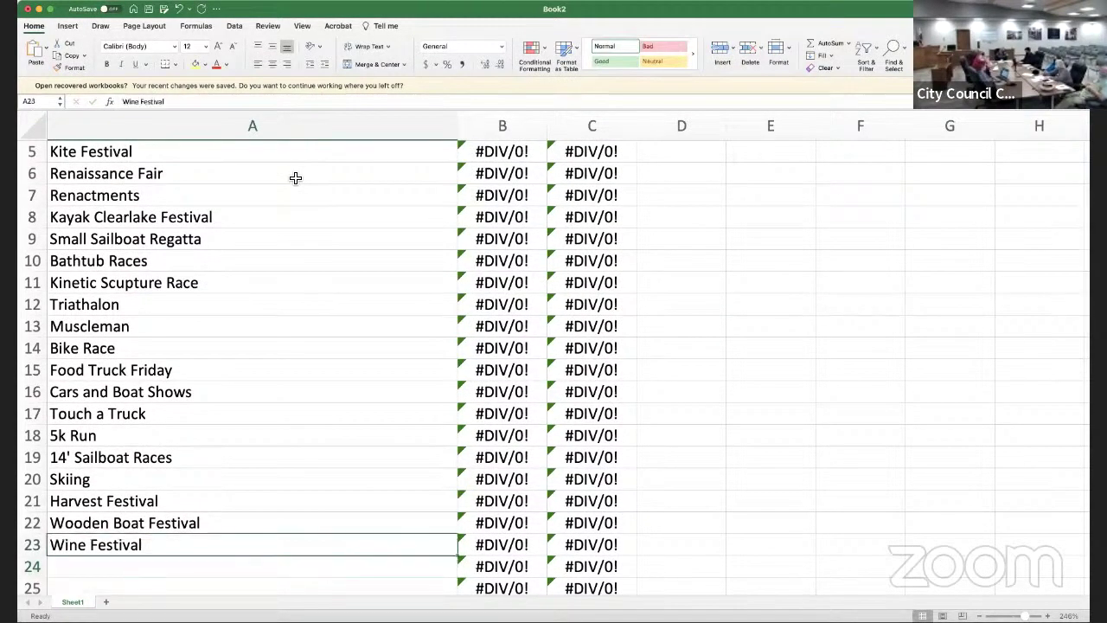
key(Down)
key(Down)
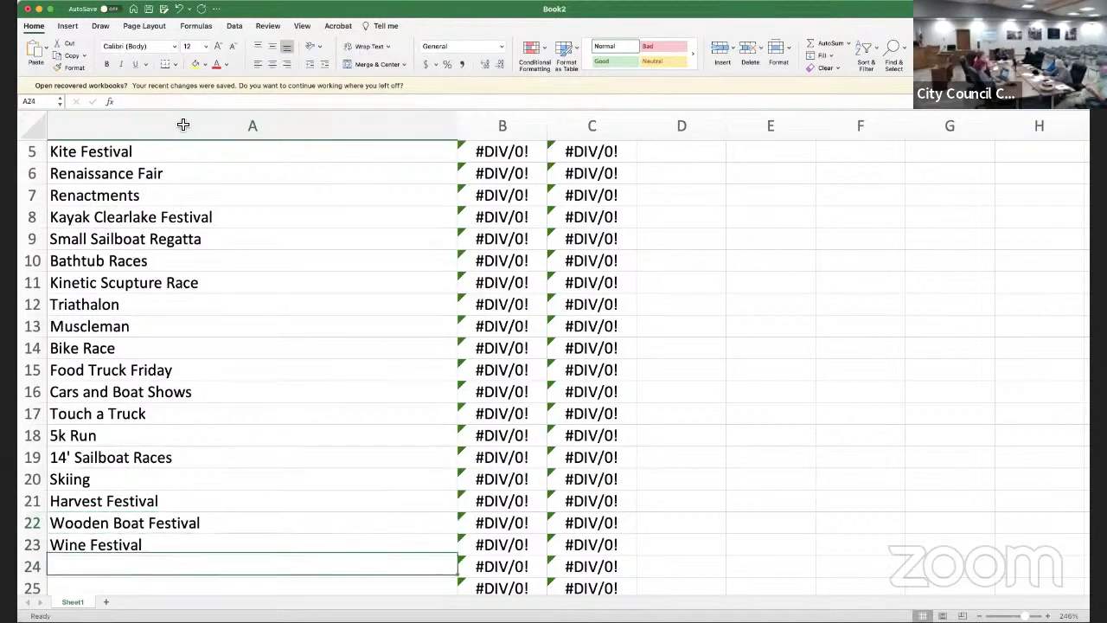
text(Grilling on t)
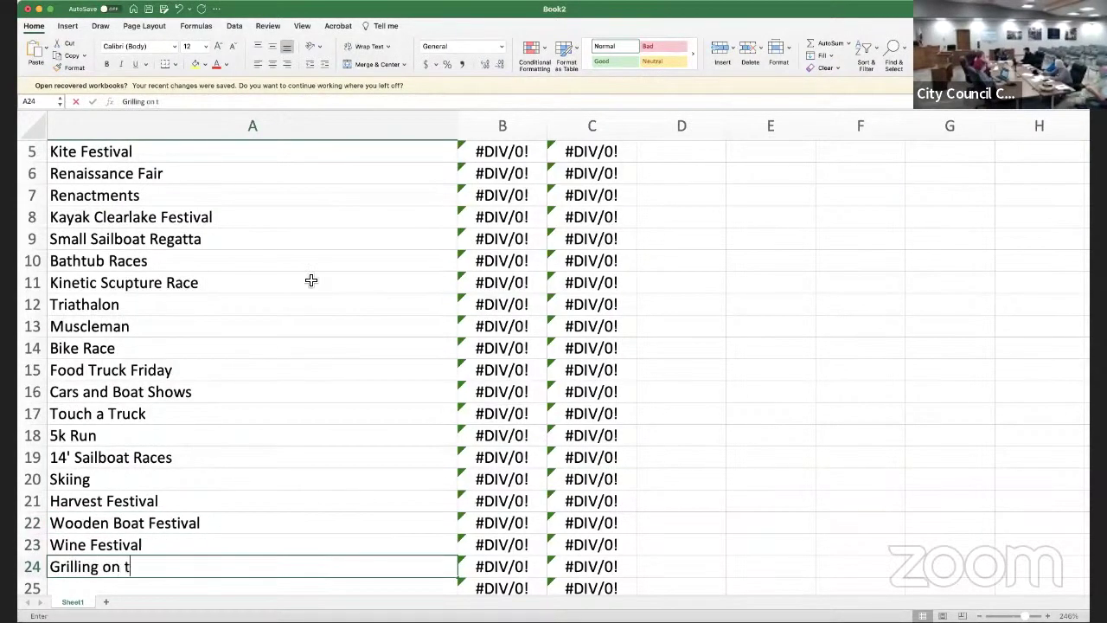
text(he Green)
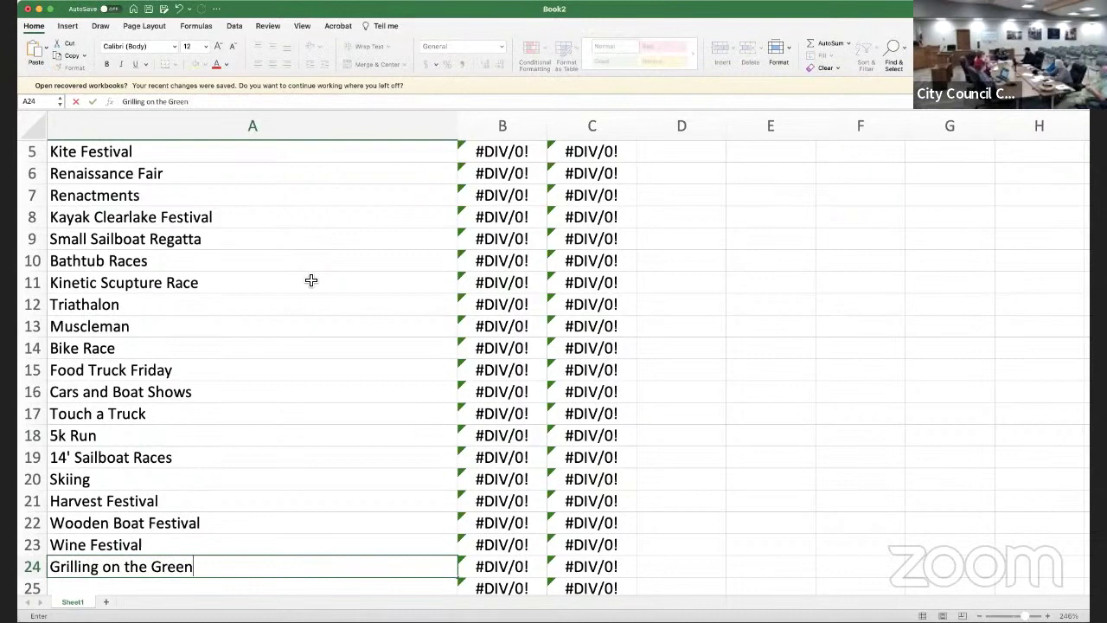
text( ()
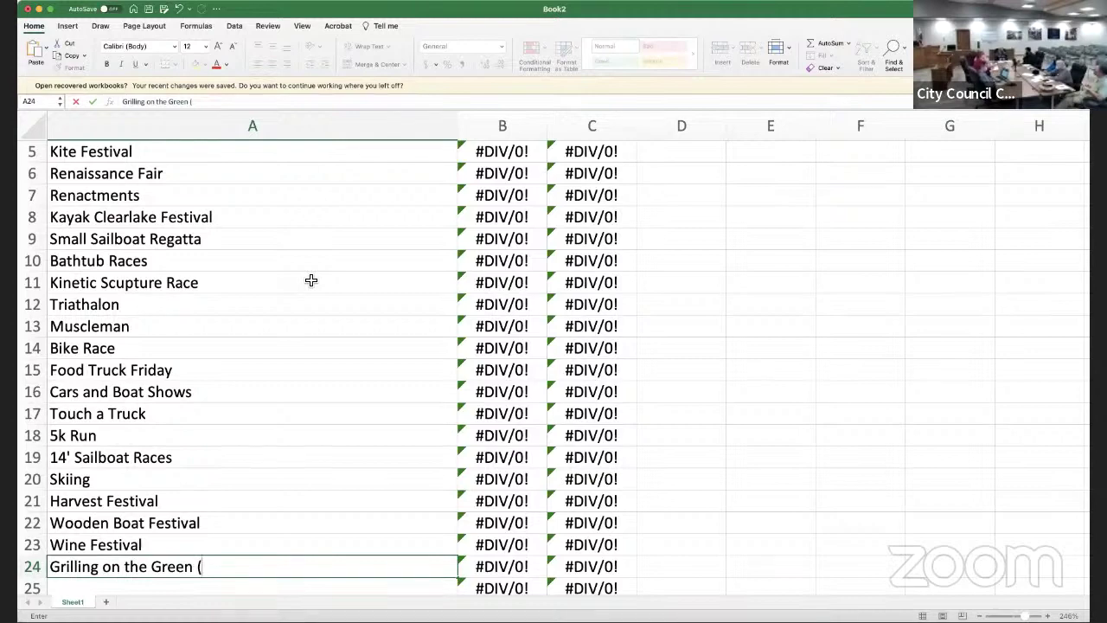
text(BBQ Comp))
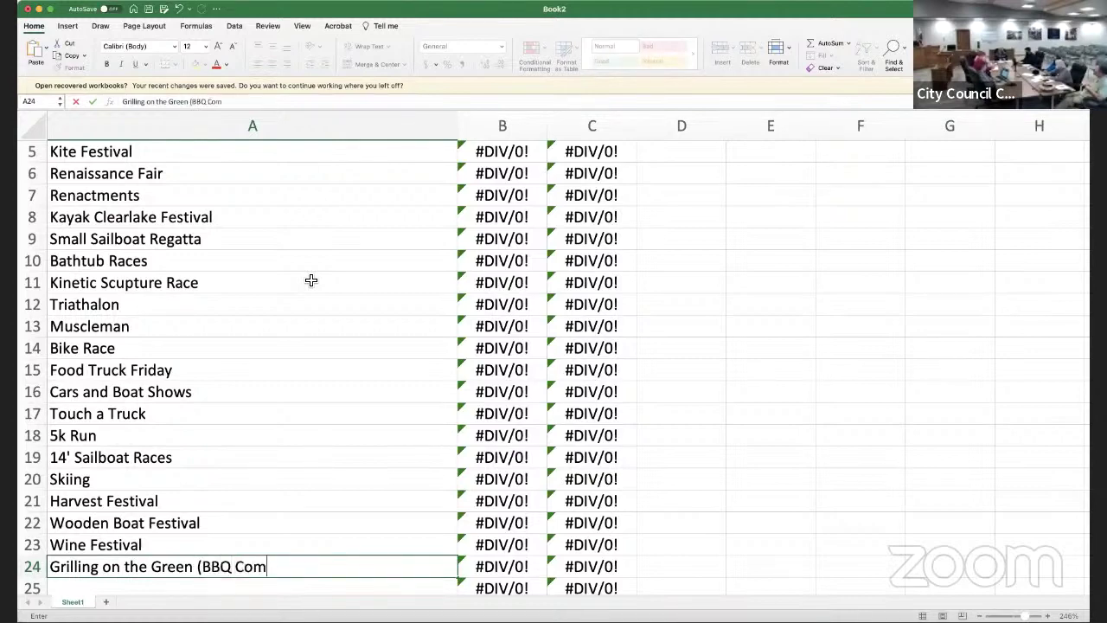
key(Return)
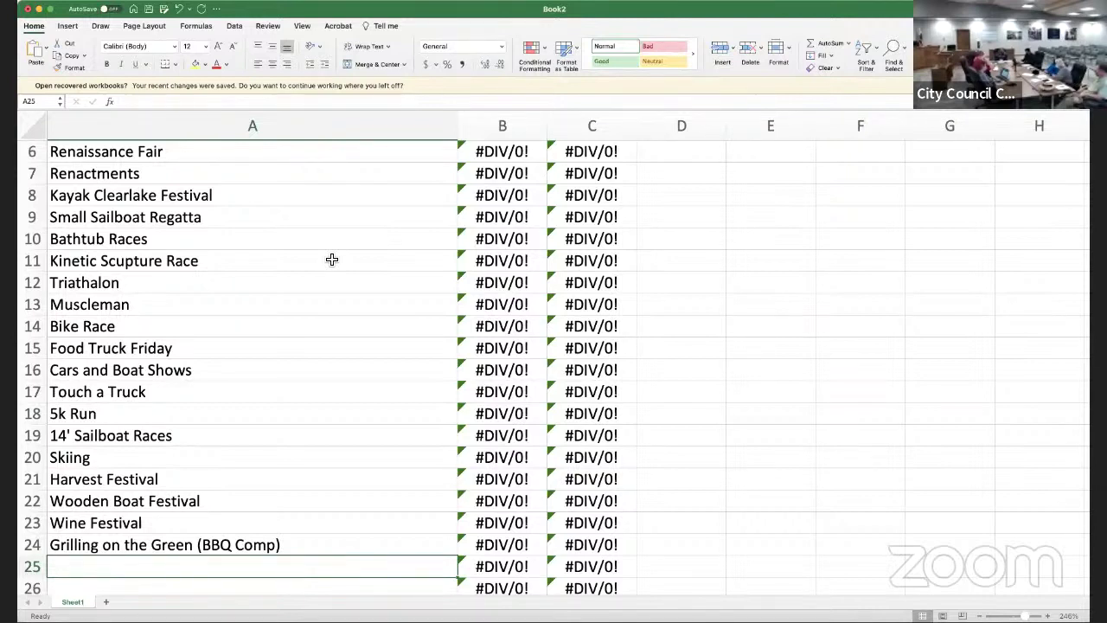
Enter the event "Oktoberfest" in cell A25 and select the Harvest Festival cell A21
text(Oktoberfest)
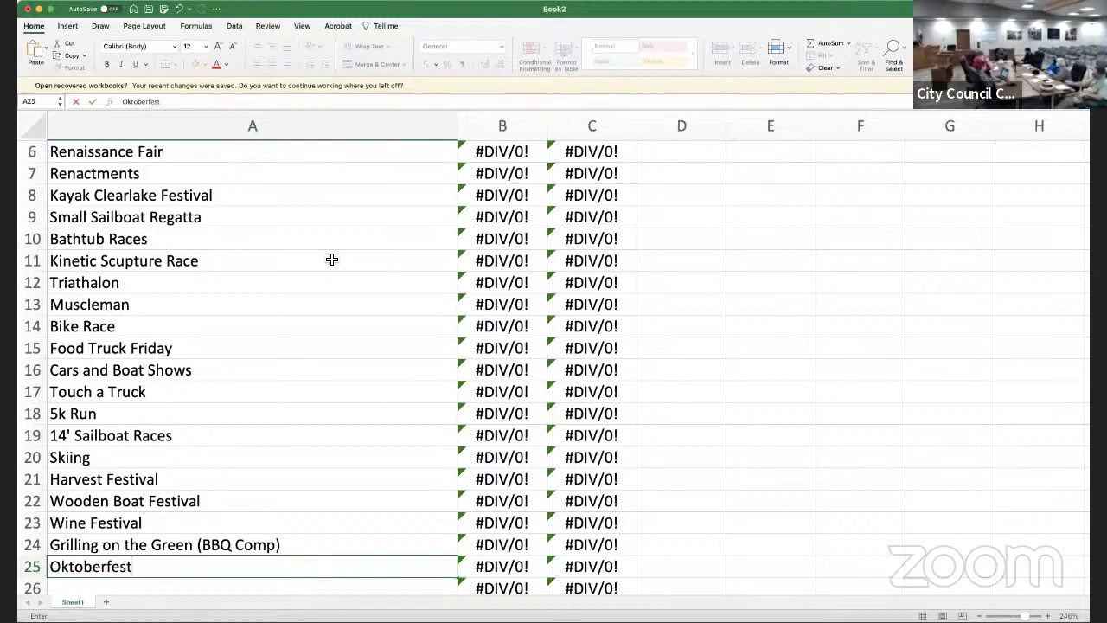
key(Return)
key(Up)
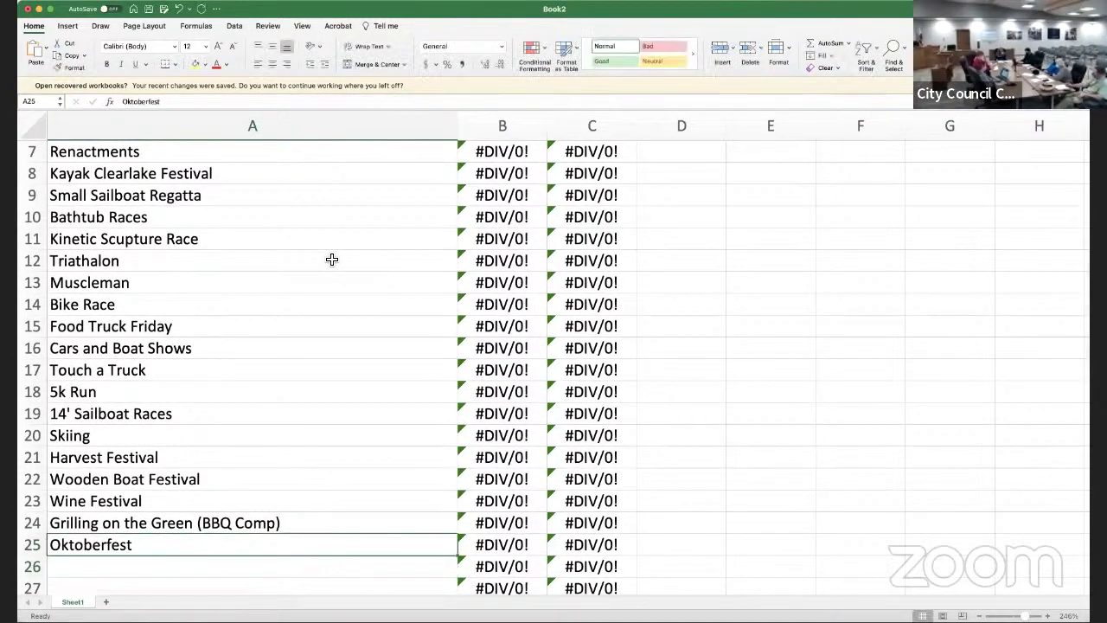
click(227, 465)
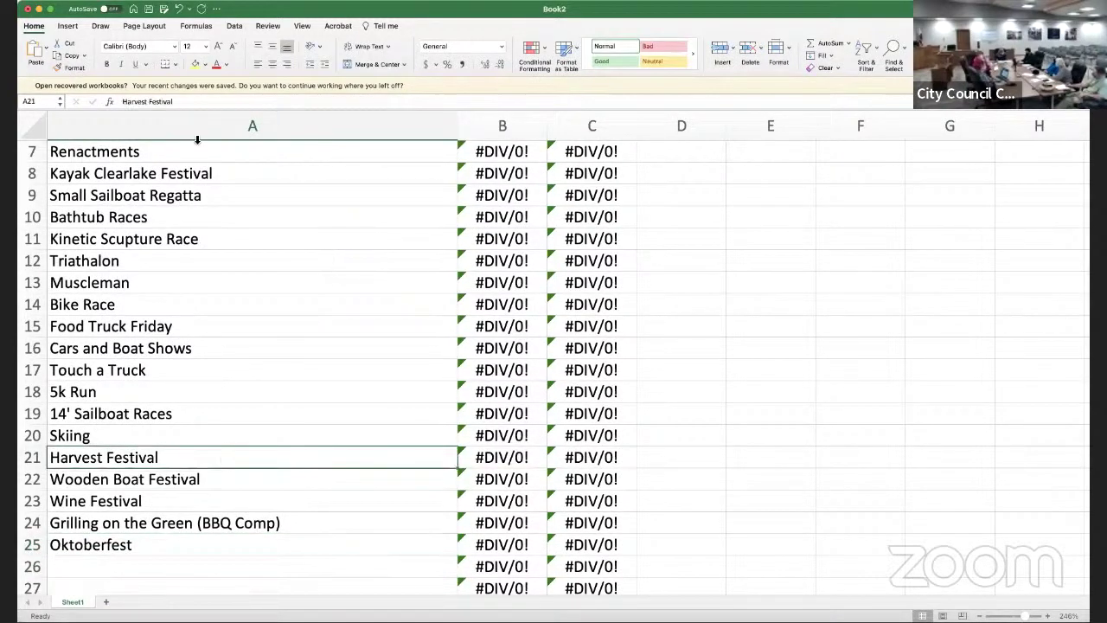
Extend the A21 entry to "Harvest Festival/Oktober" and clear the separate Oktoberfest entry from cell A25
click(197, 102)
text(/)
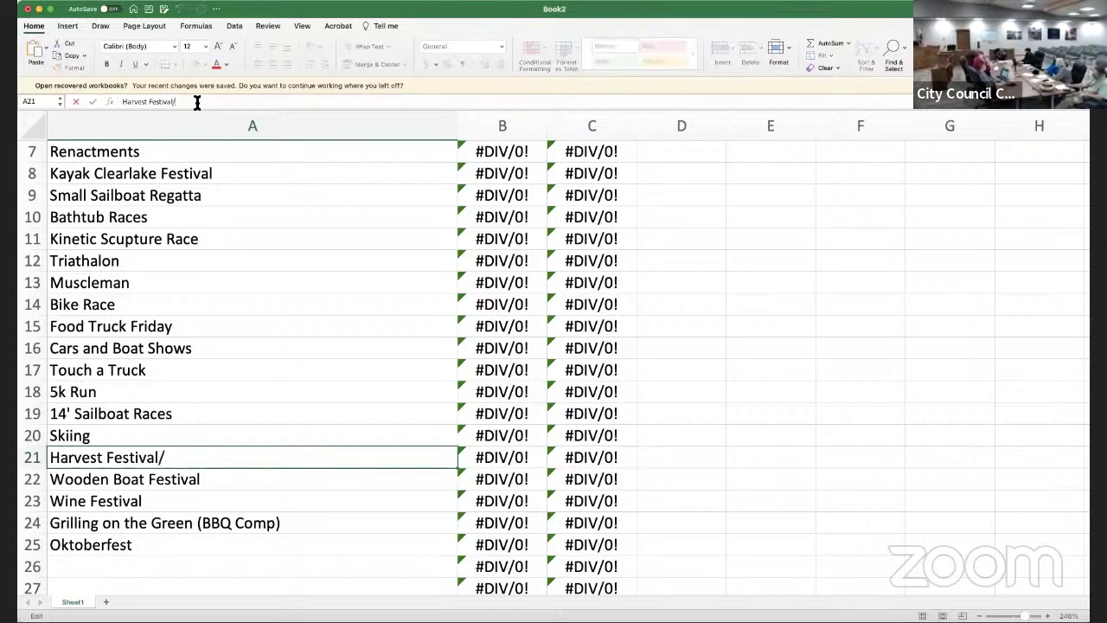
text(Oktober)
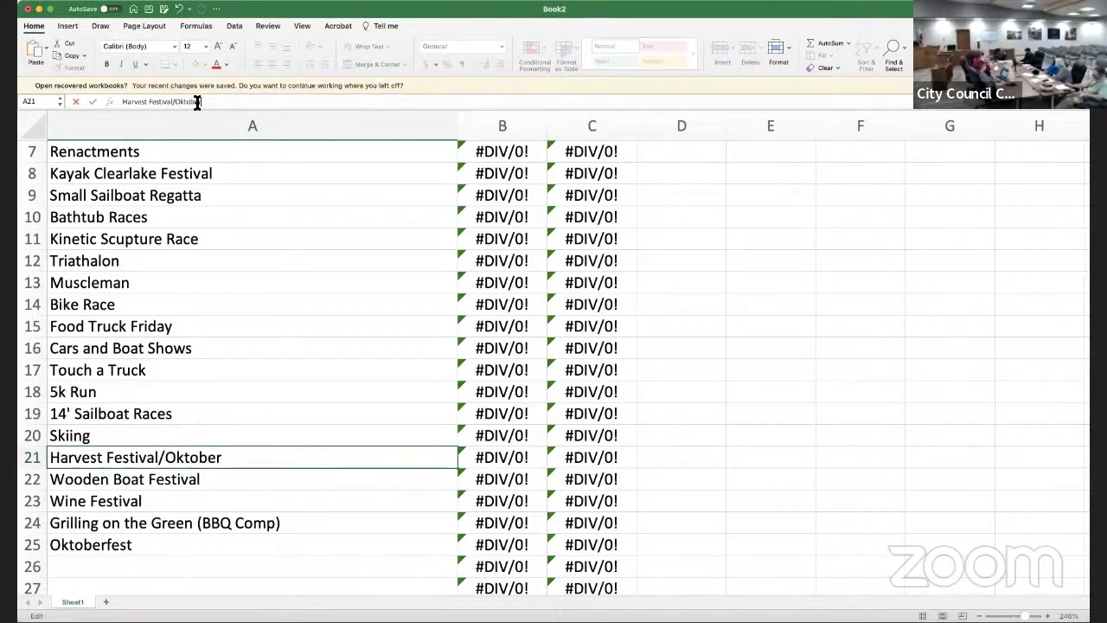
click(128, 524)
click(114, 548)
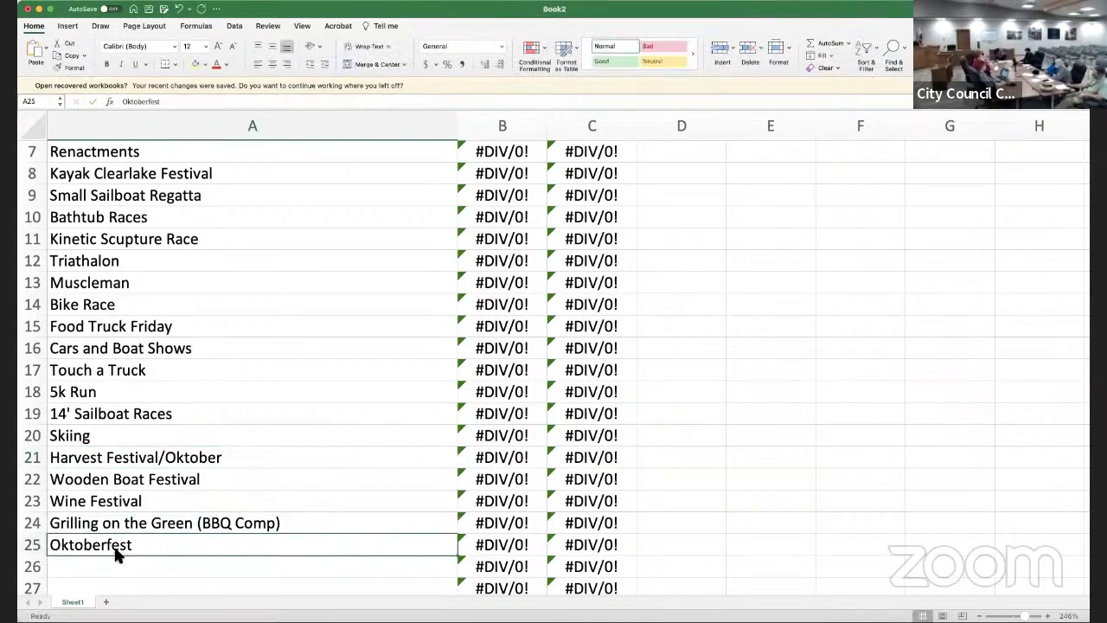
key(Delete)
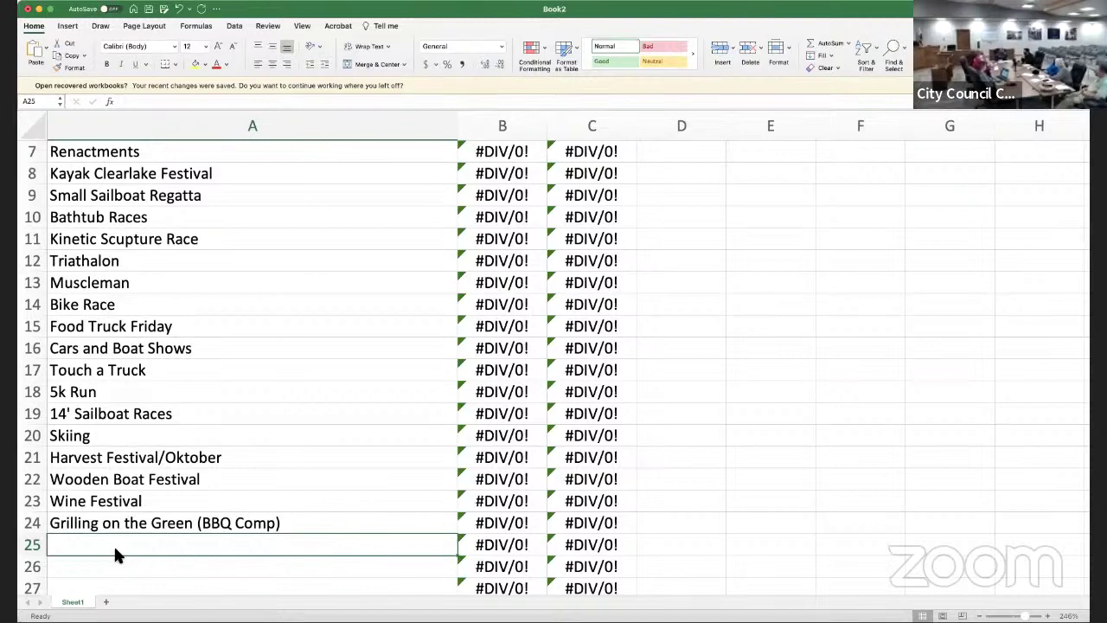
Enter the event "Battle of the Bands" in cell A25
text(Band)
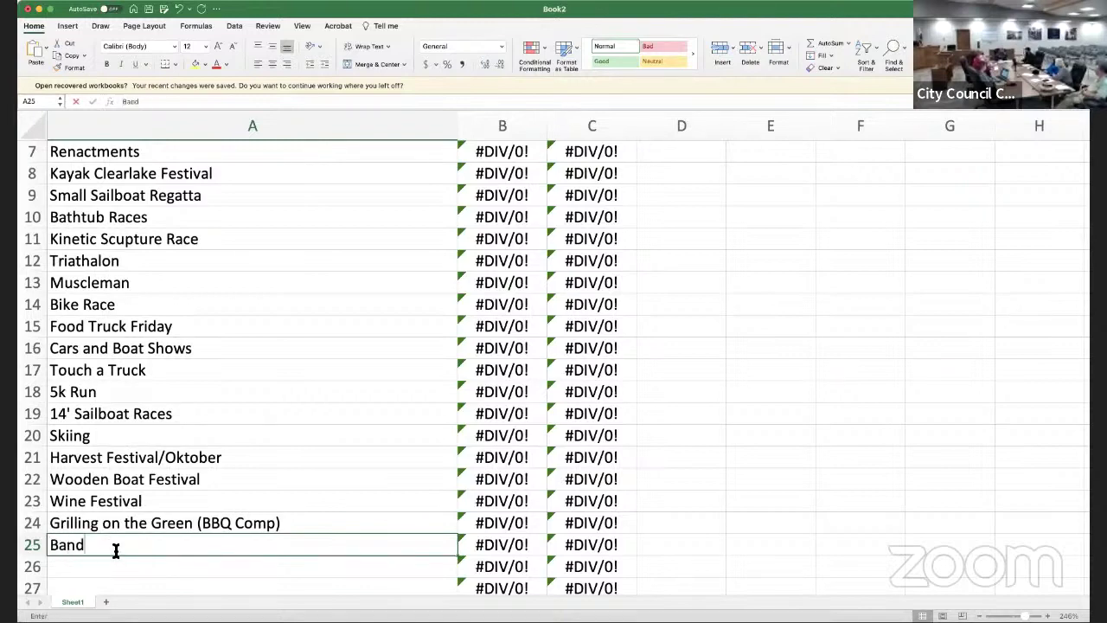
key(BackSpace)
key(BackSpace)
key(BackSpace)
text(a)
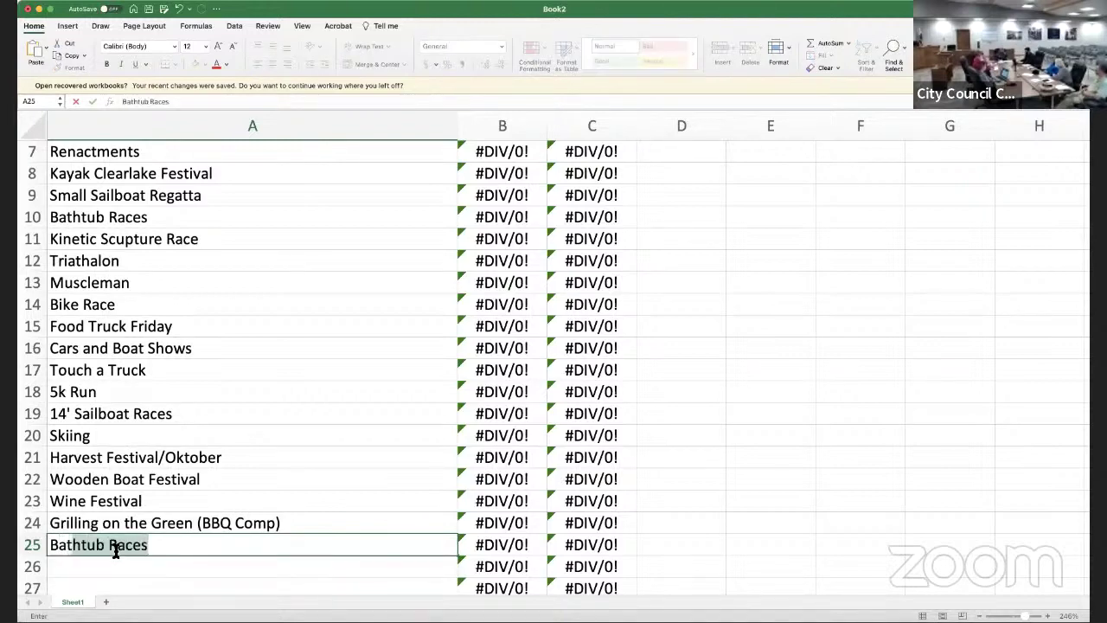
text(ttle of the Band)
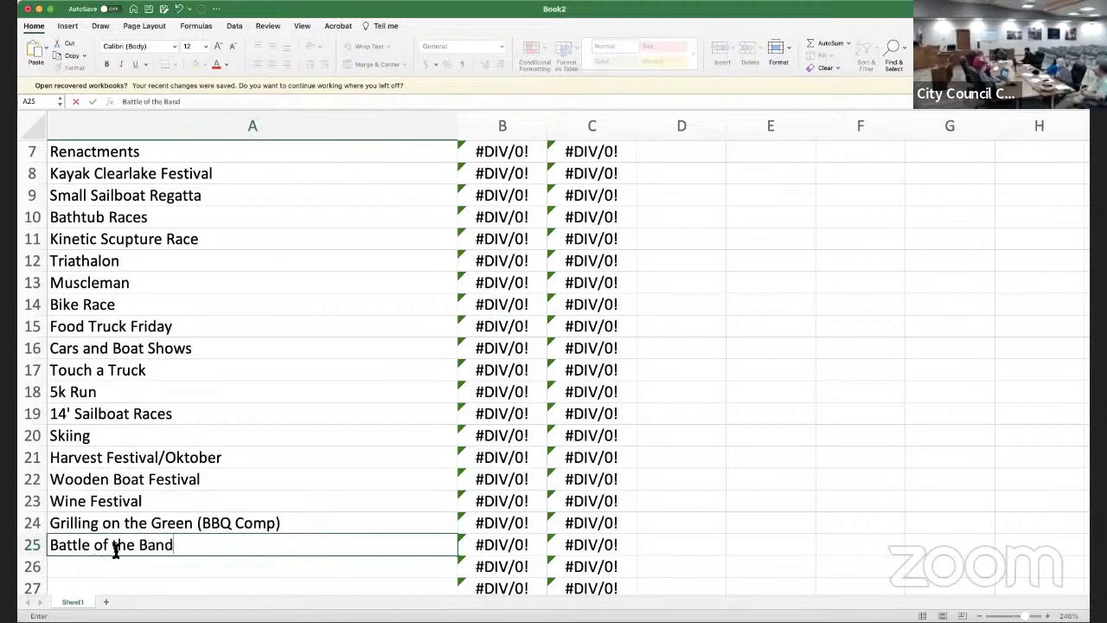
text(s)
key(Return)
Enter the event "Ultimate Frisbee" in cell A26
text(Ulti)
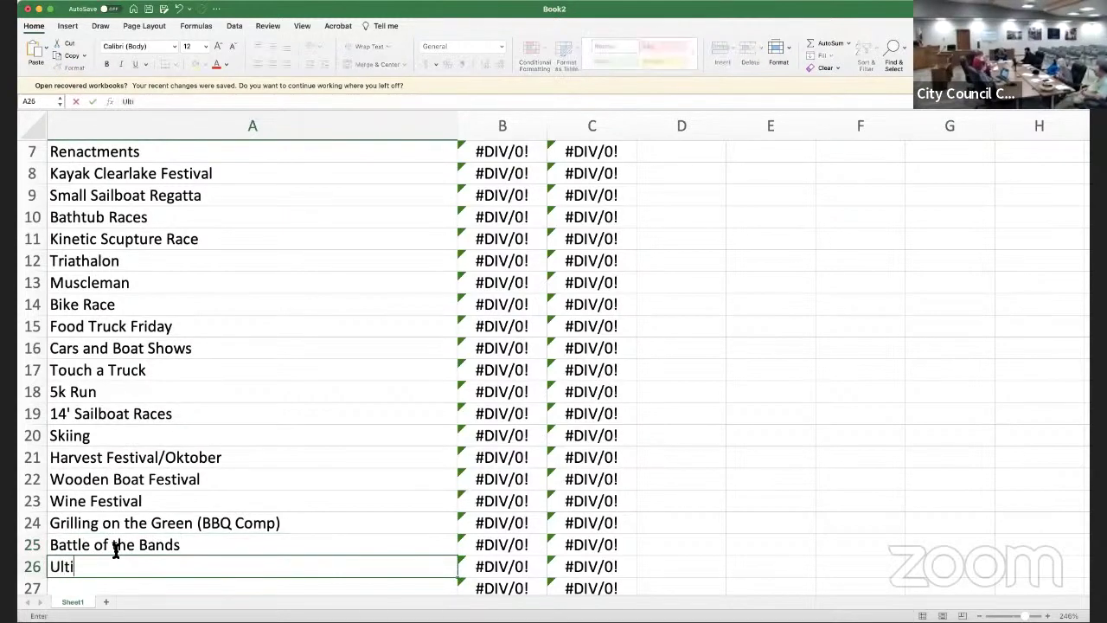
text(mate Frisbe)
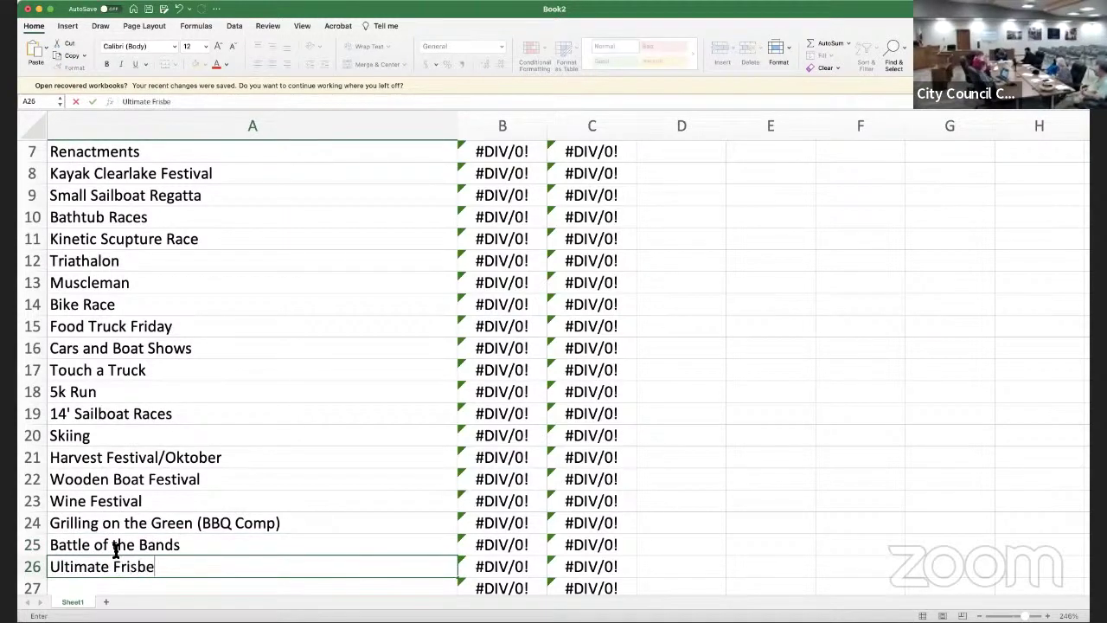
text(s)
key(BackSpace)
text(e)
key(Return)
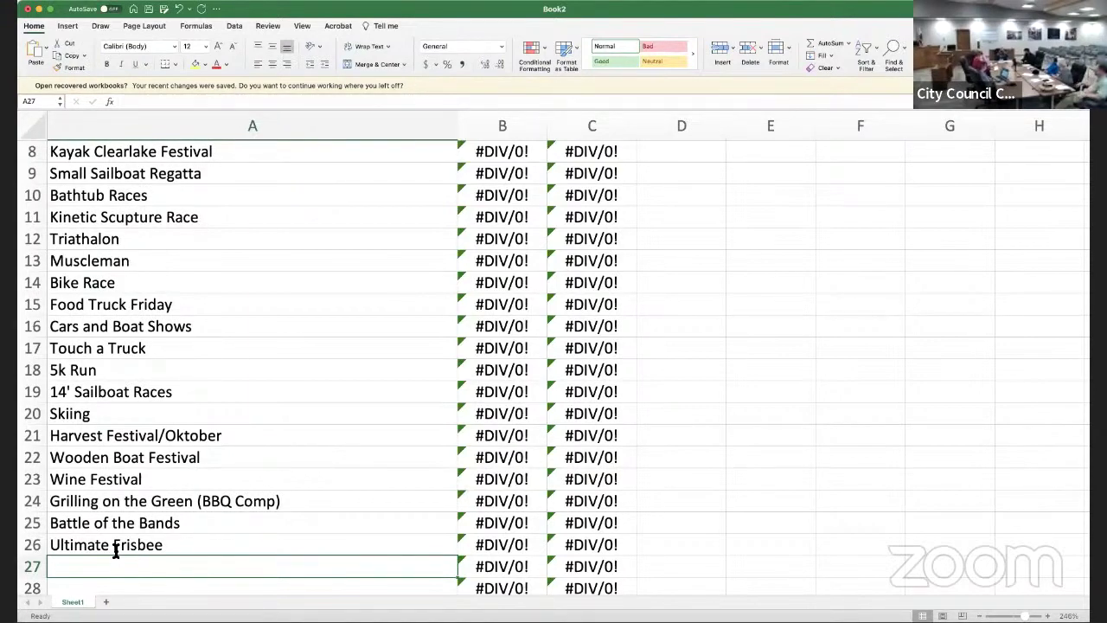
Enter the events "Wiffleball Tournament" in cell A27 and "Dog Show" in cell A28
text(Wifflea)
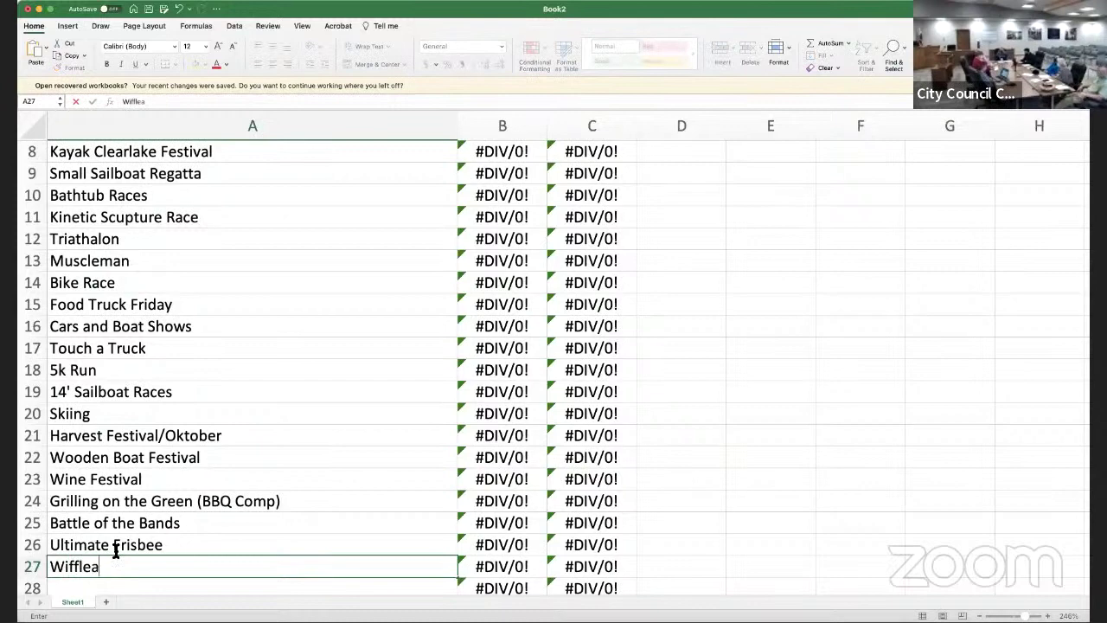
text(ball Tournament)
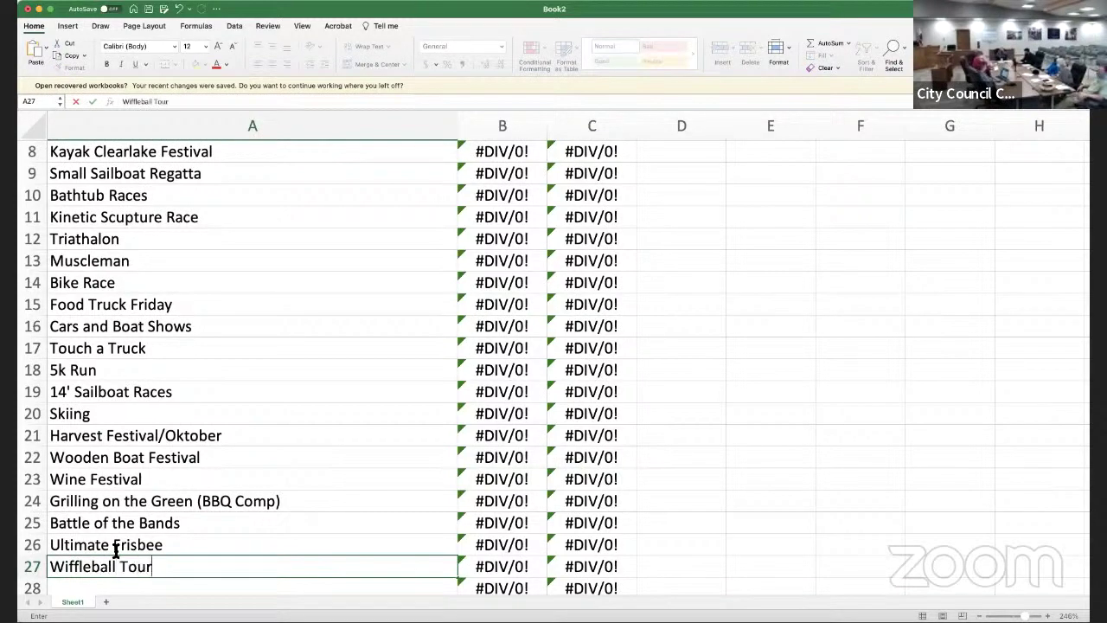
key(Return)
text(Dog Show)
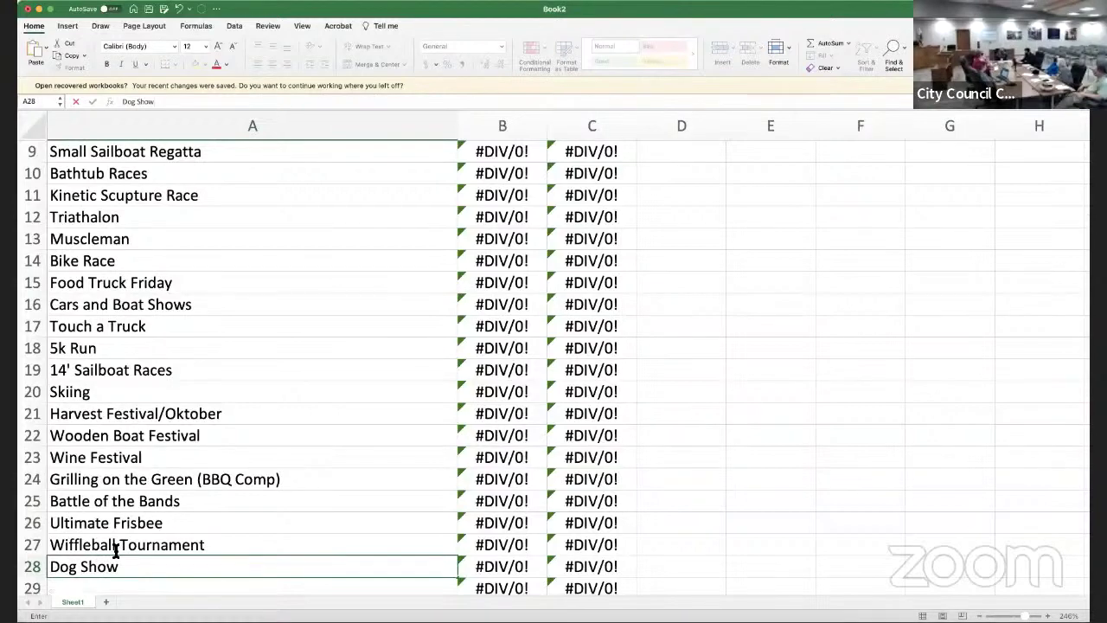
key(Return)
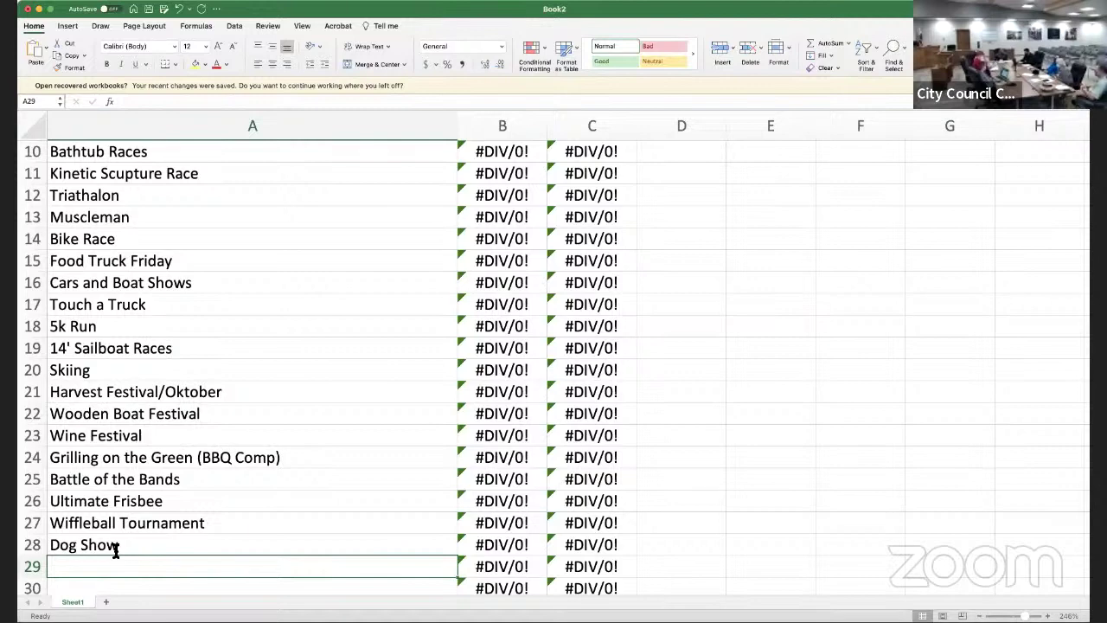
Enter "Sundial/Fountains" in cell A29
text(Sundai)
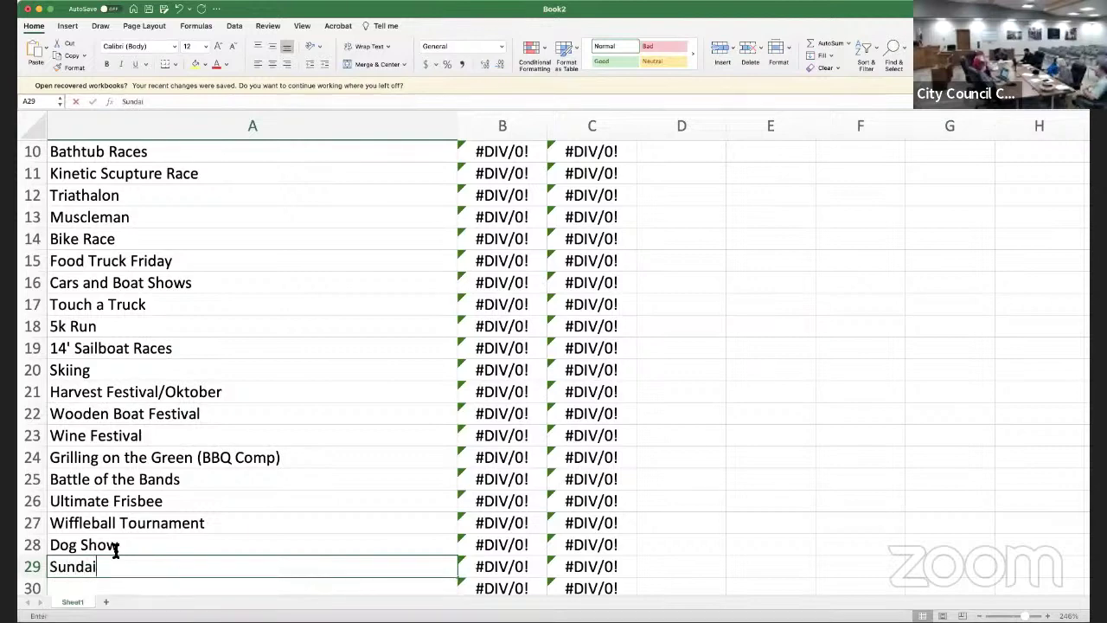
key(BackSpace)
key(BackSpace)
text(iua)
key(BackSpace)
key(BackSpace)
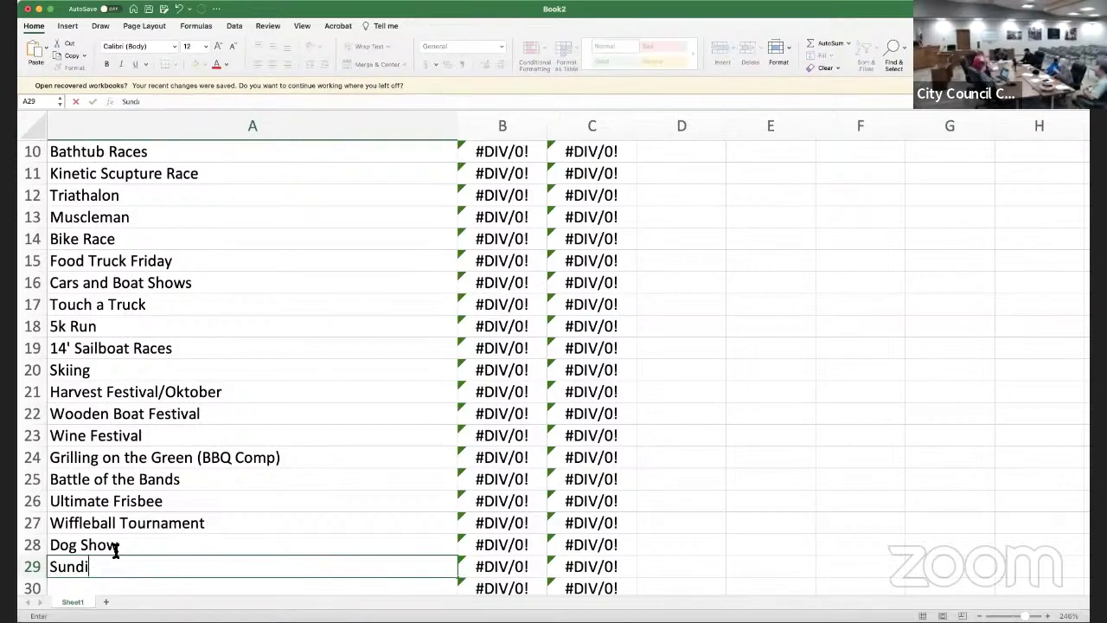
text(al/)
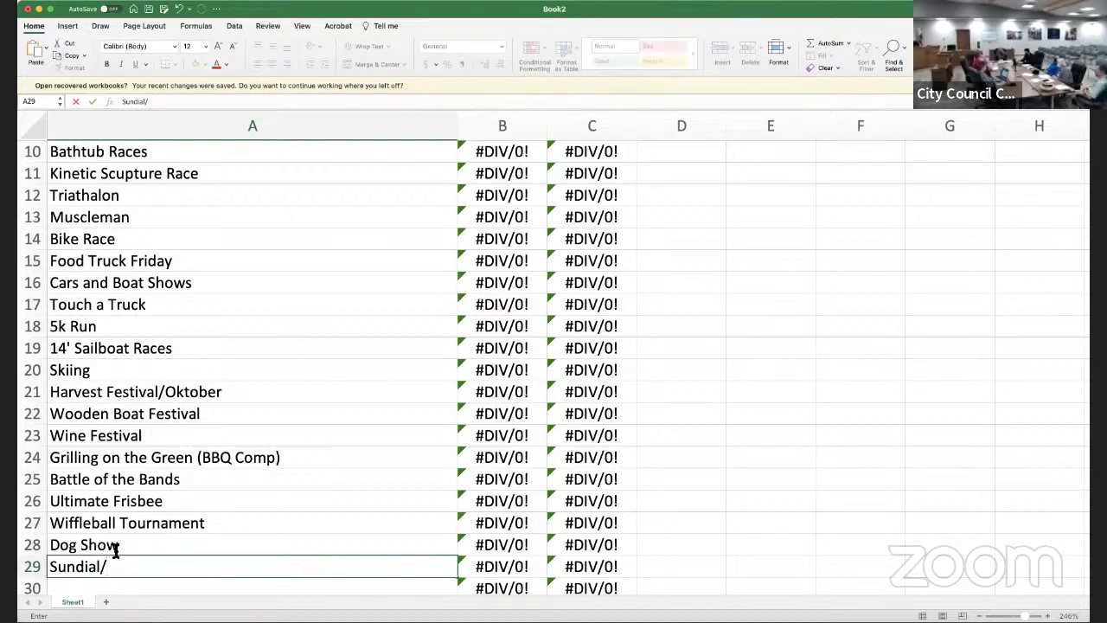
text(Fountains)
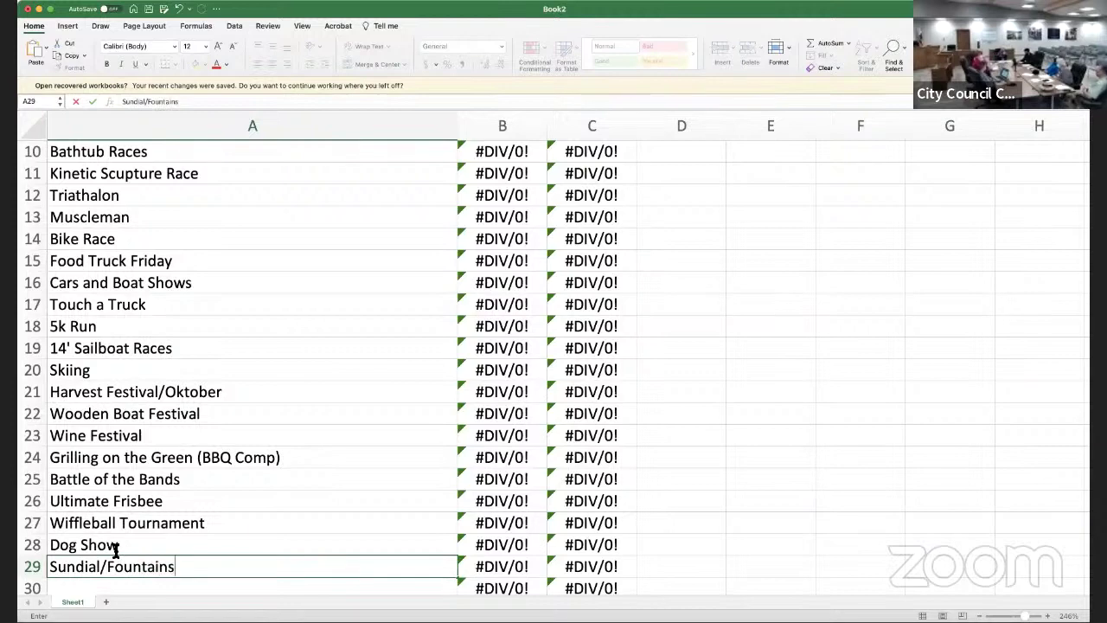
key(Return)
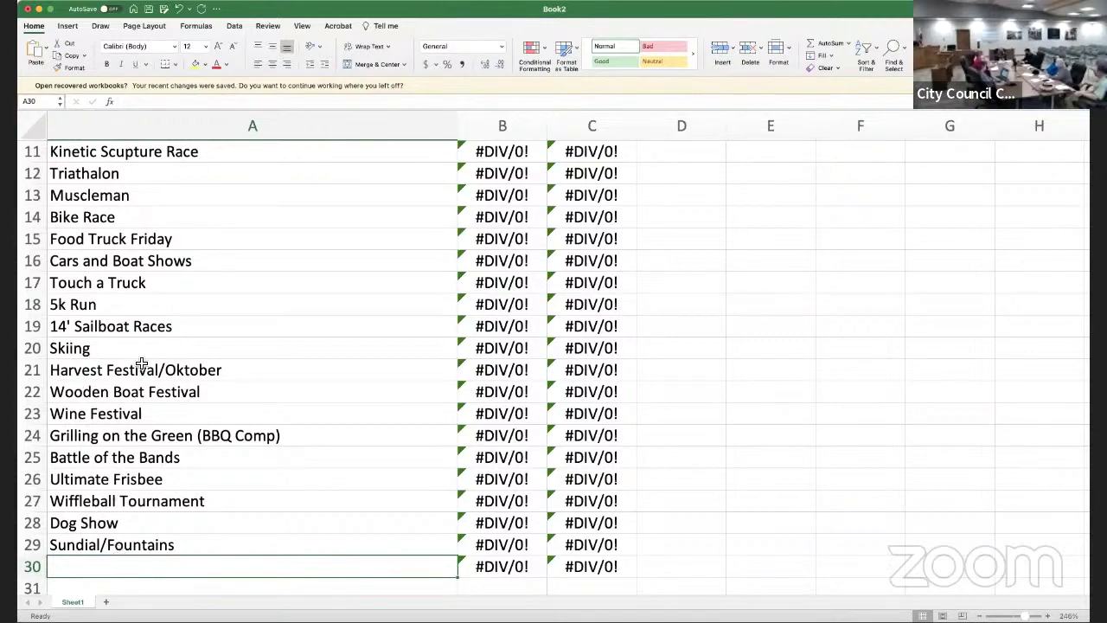
Enter the event "Stargazing/Star Party" in cell A30 and keep that cell selected
scroll(141, 363, up, 3)
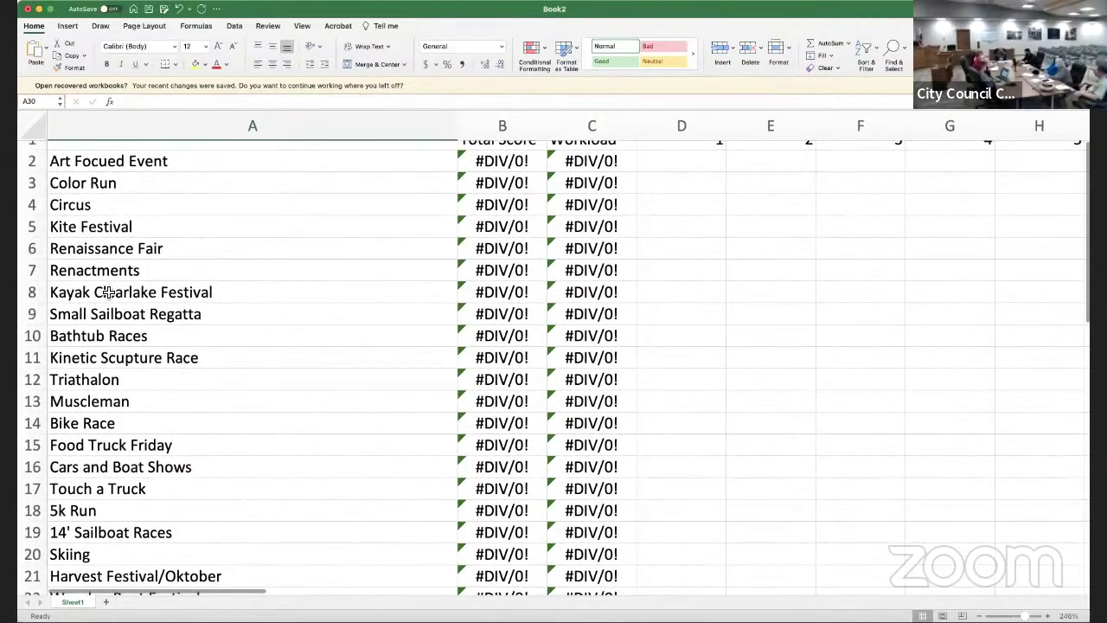
scroll(108, 293, up, 1)
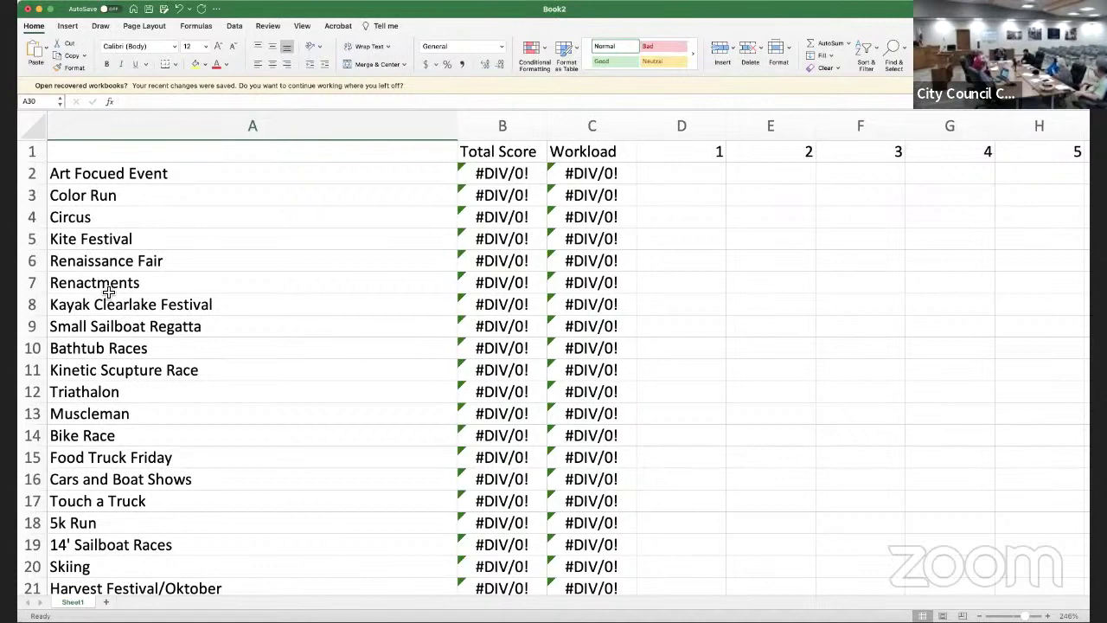
scroll(75, 371, down, 6)
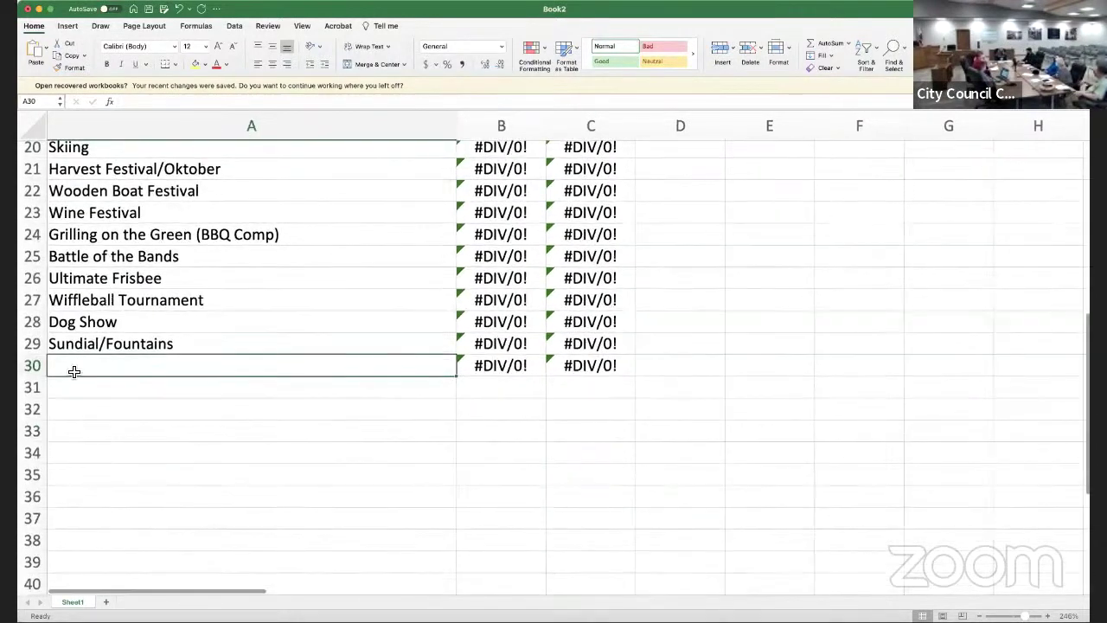
click(101, 400)
click(112, 371)
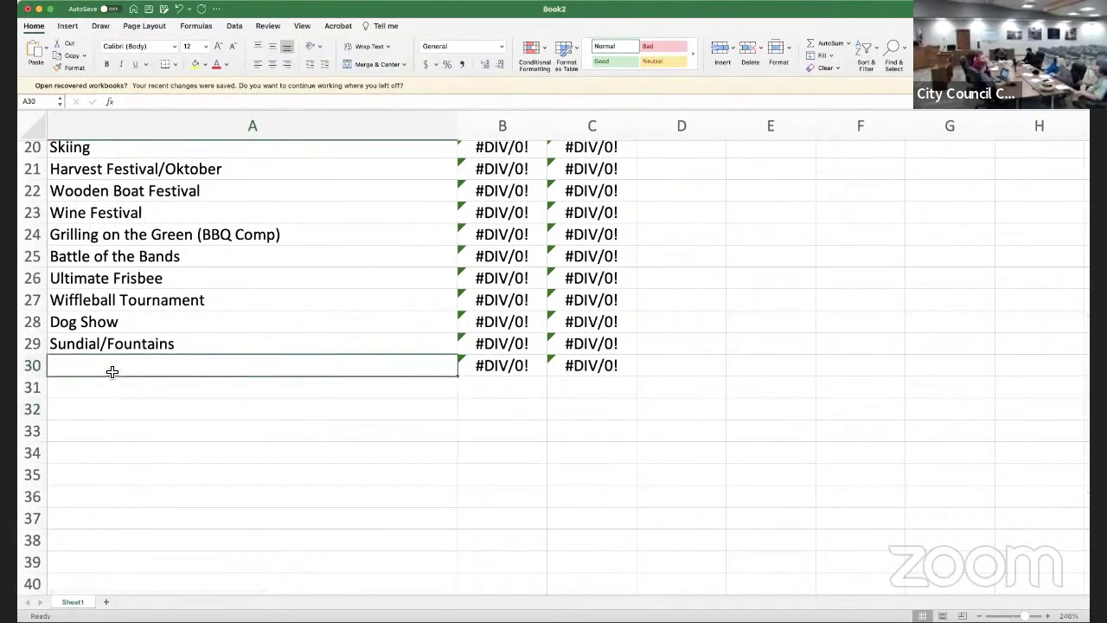
click(102, 349)
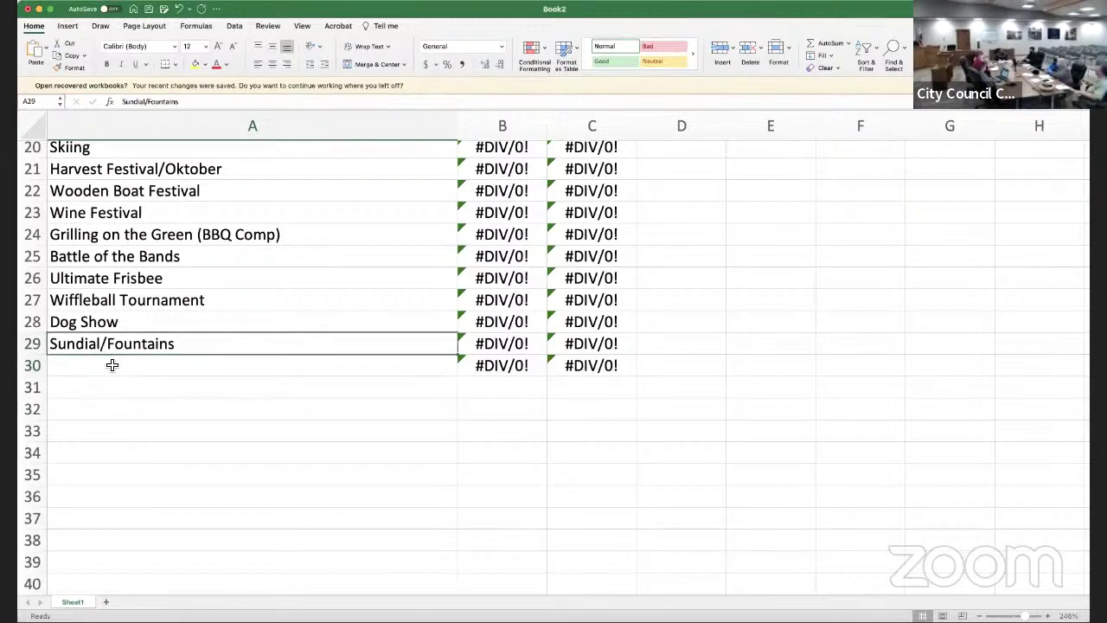
click(113, 365)
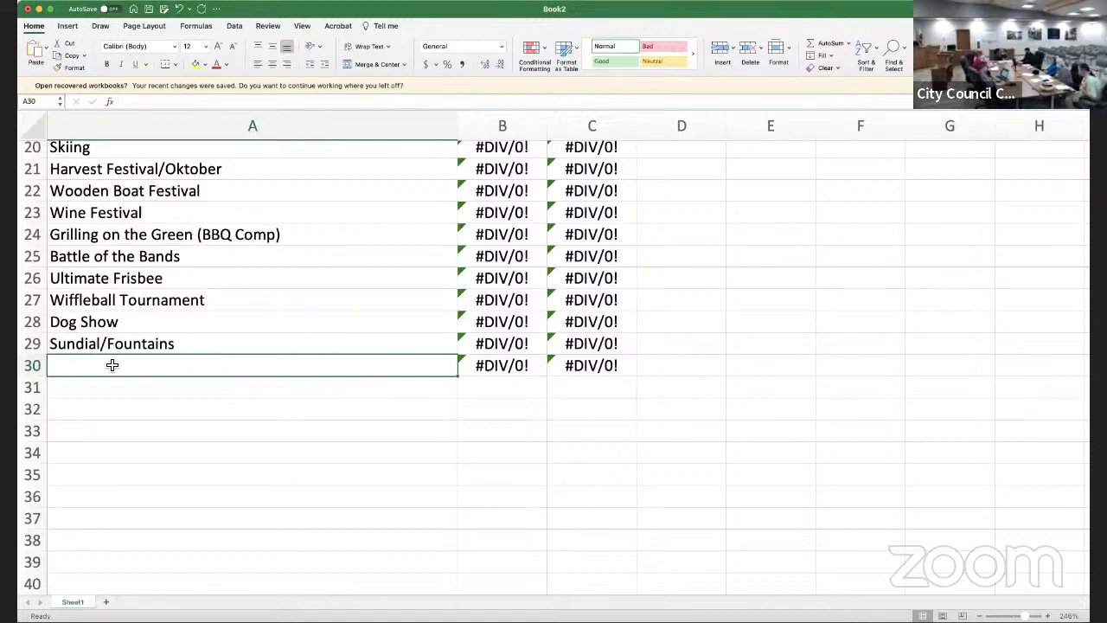
text(St)
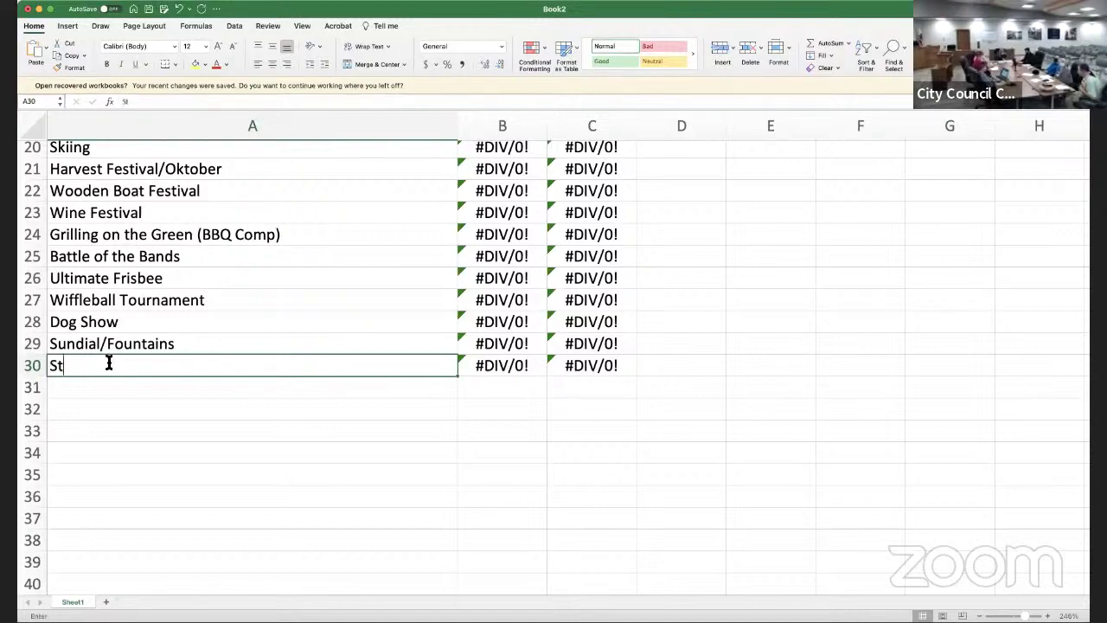
text(argazing)
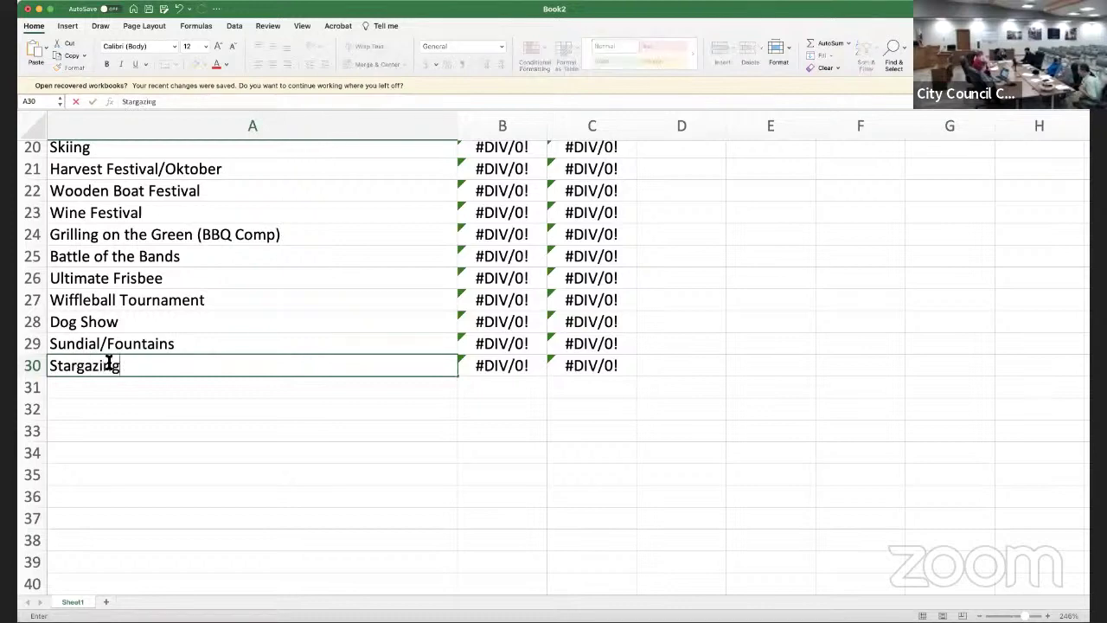
text(/S)
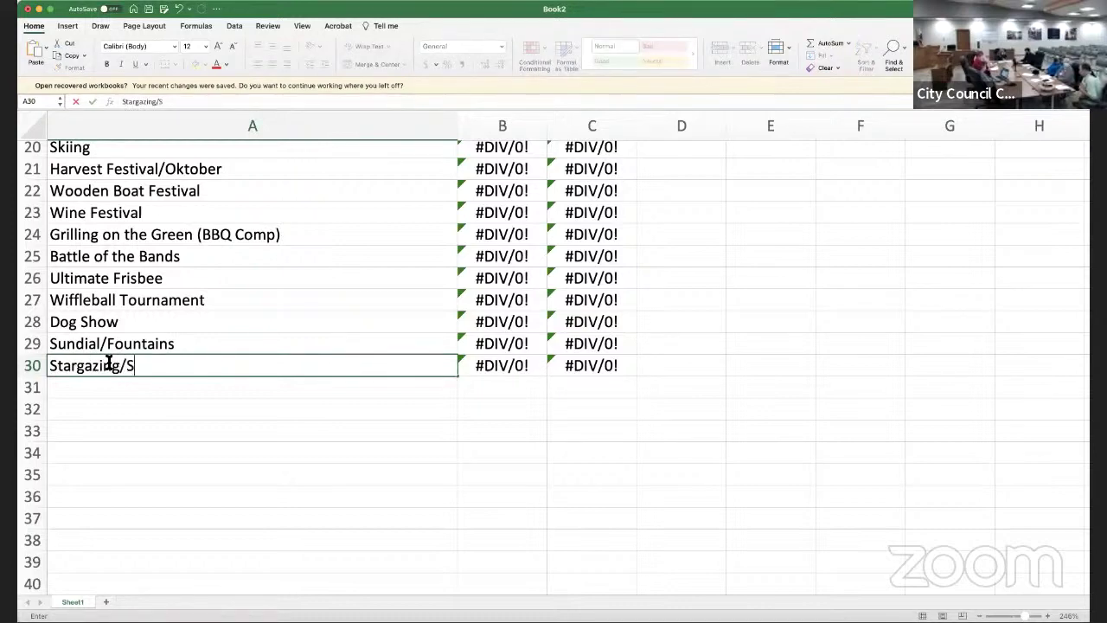
text(tar Party)
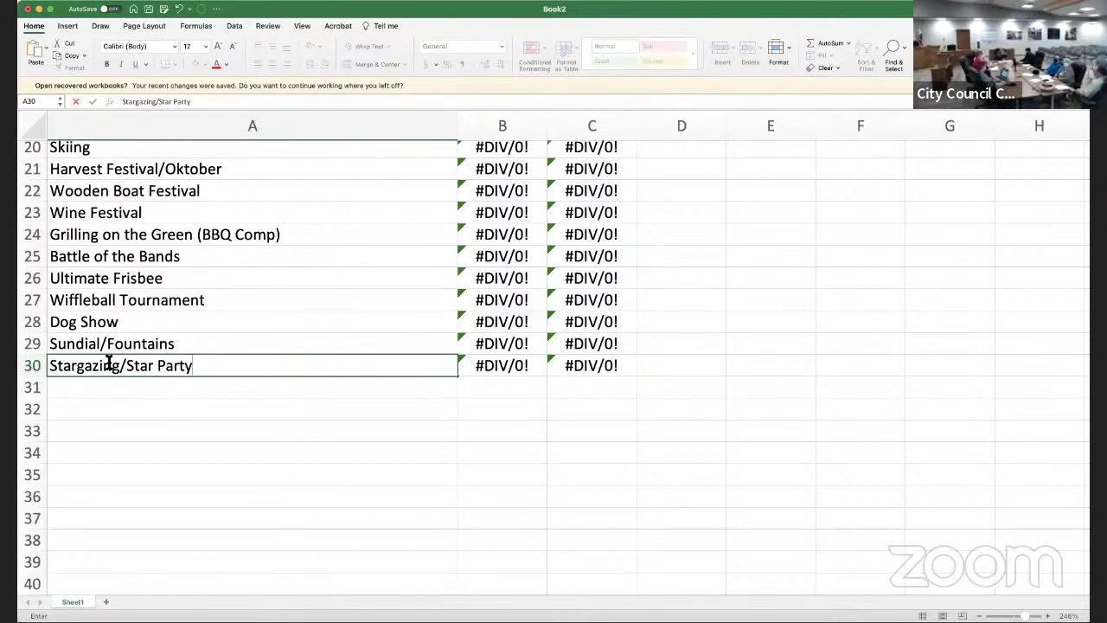
key(Return)
click(109, 363)
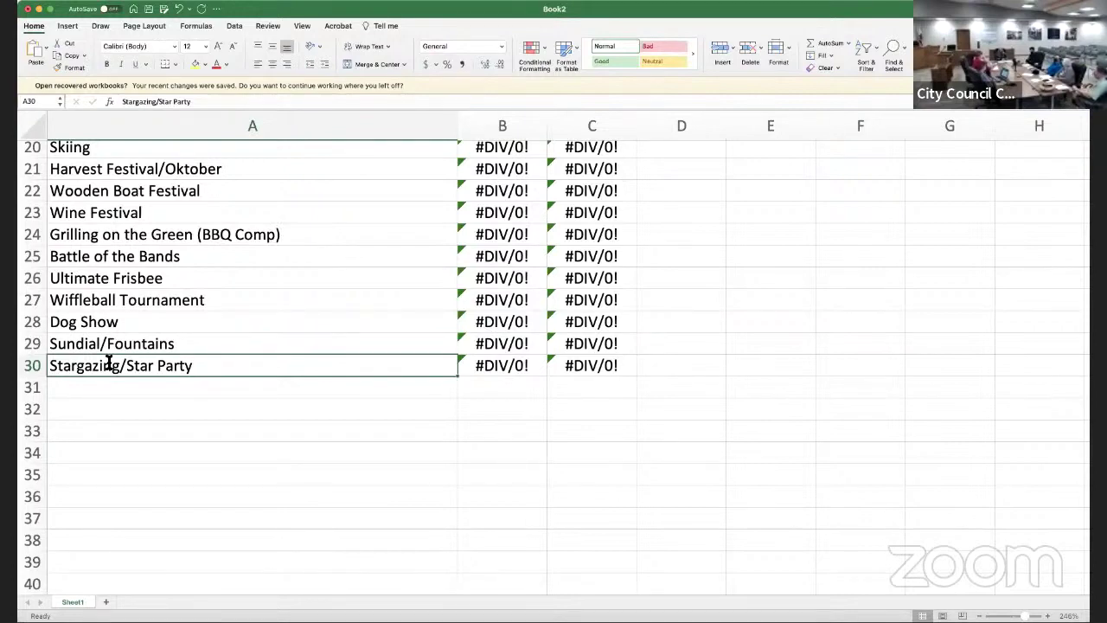
Clear the "Art Focued Event" entry from cell A2 at the start of the event list
scroll(138, 298, up, 10)
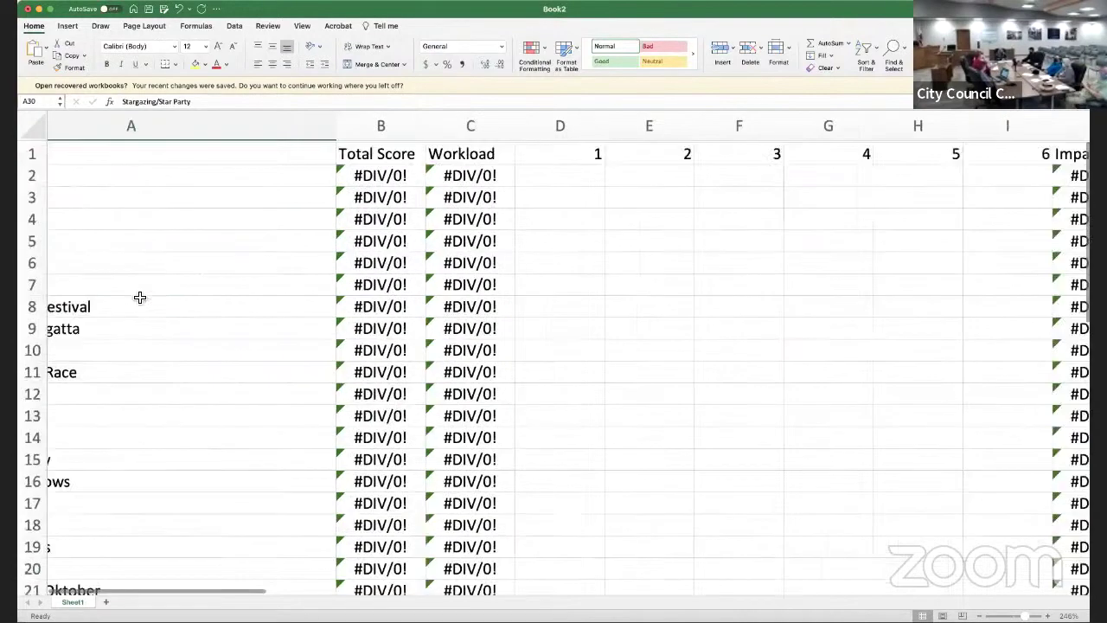
click(115, 176)
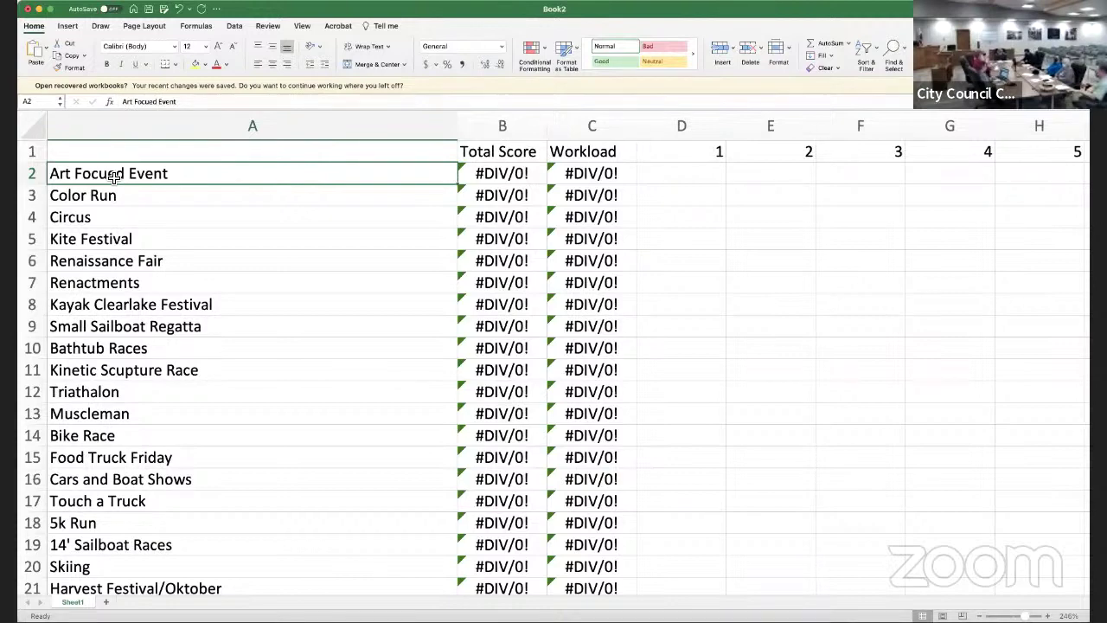
key(Delete)
Select cell A31, the first empty cell below the last event in the list
scroll(110, 179, down, 10)
scroll(111, 179, up, 4)
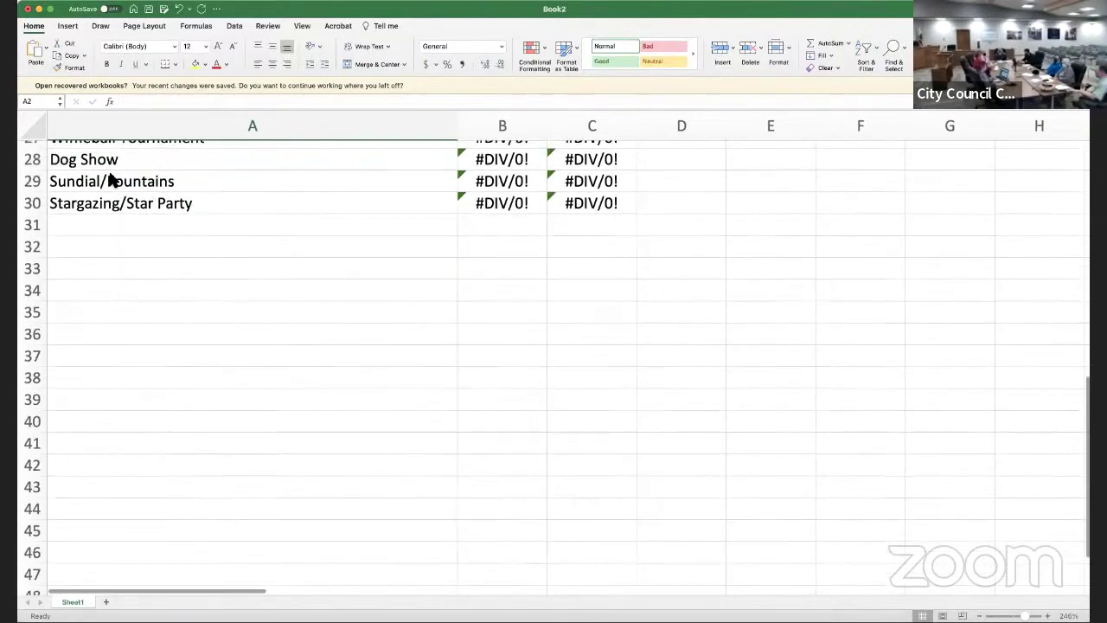
scroll(111, 179, up, 1)
click(86, 258)
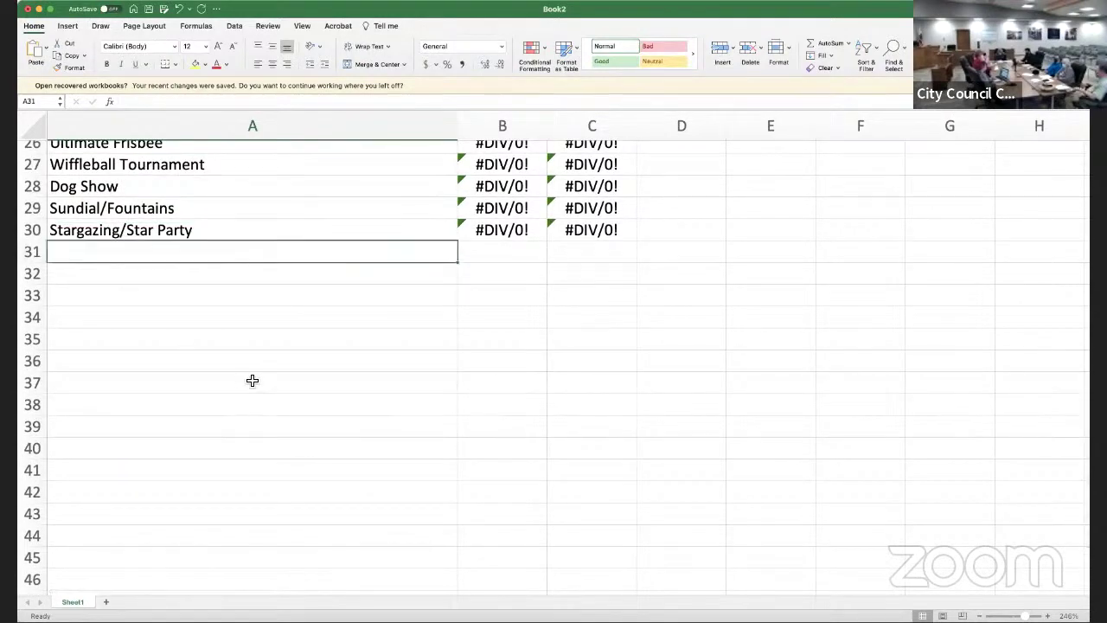
text(Art)
key(BackSpace)
key(BackSpace)
key(BackSpace)
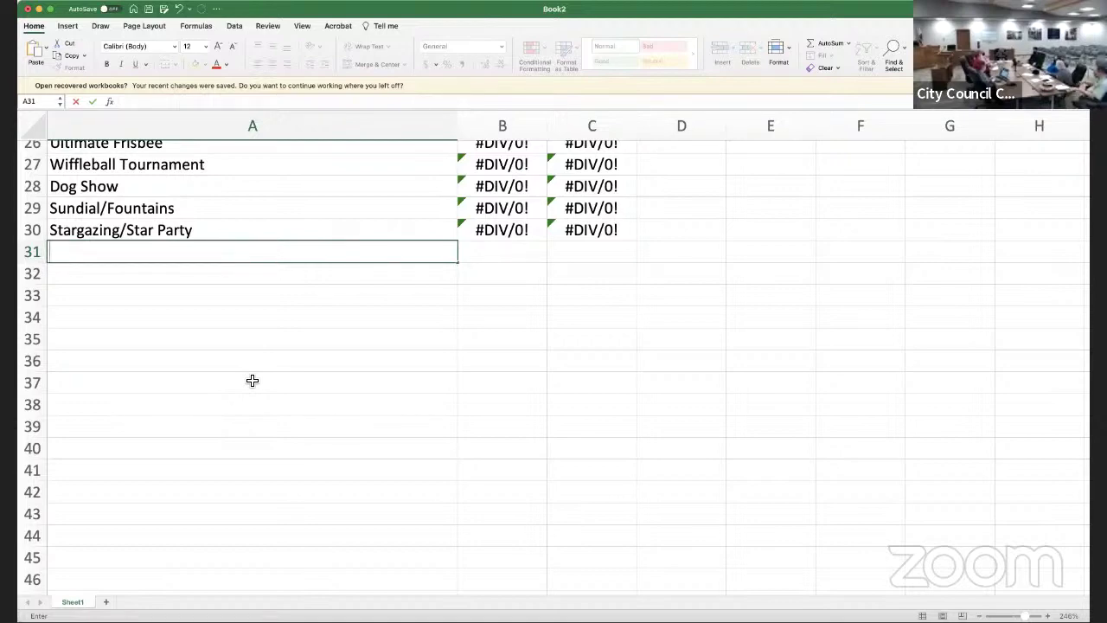
text(Art)
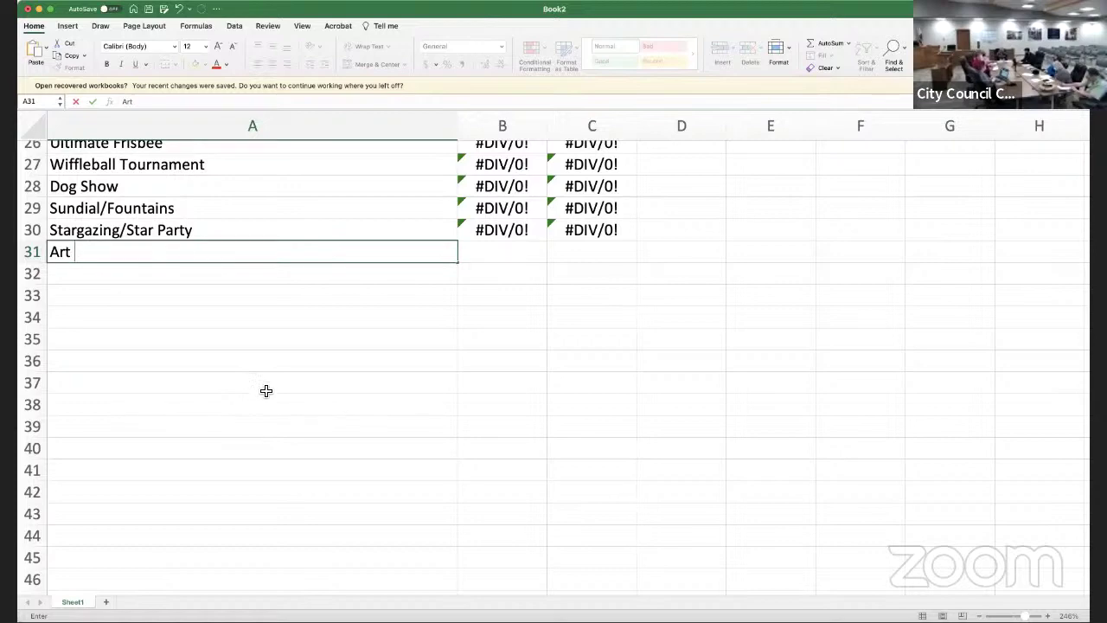
key(Up)
key(Right)
key(Right)
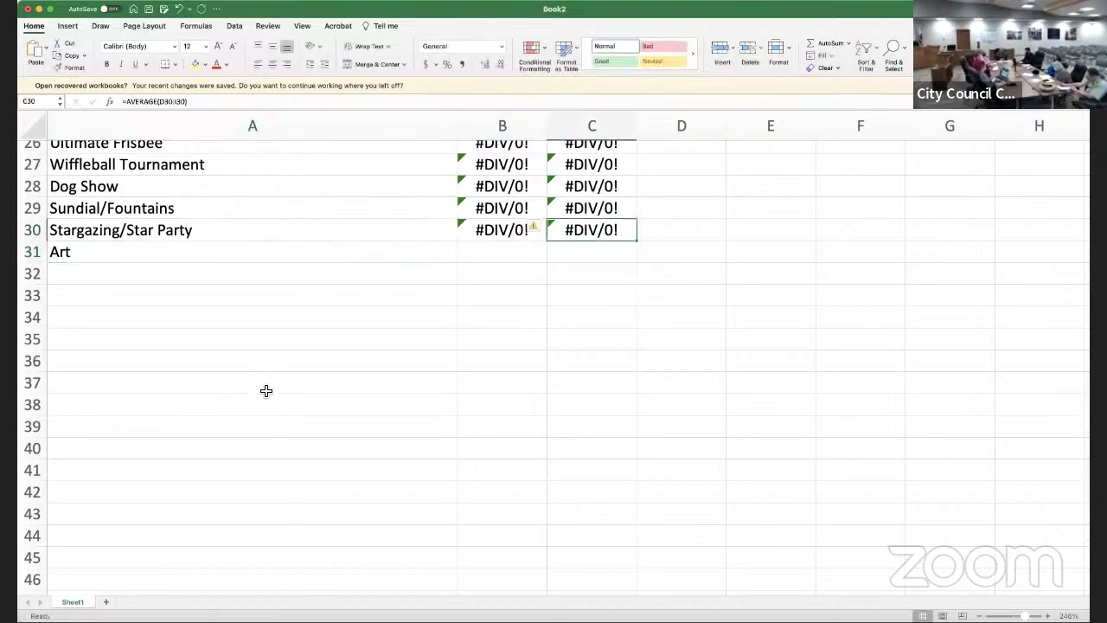
key(Left)
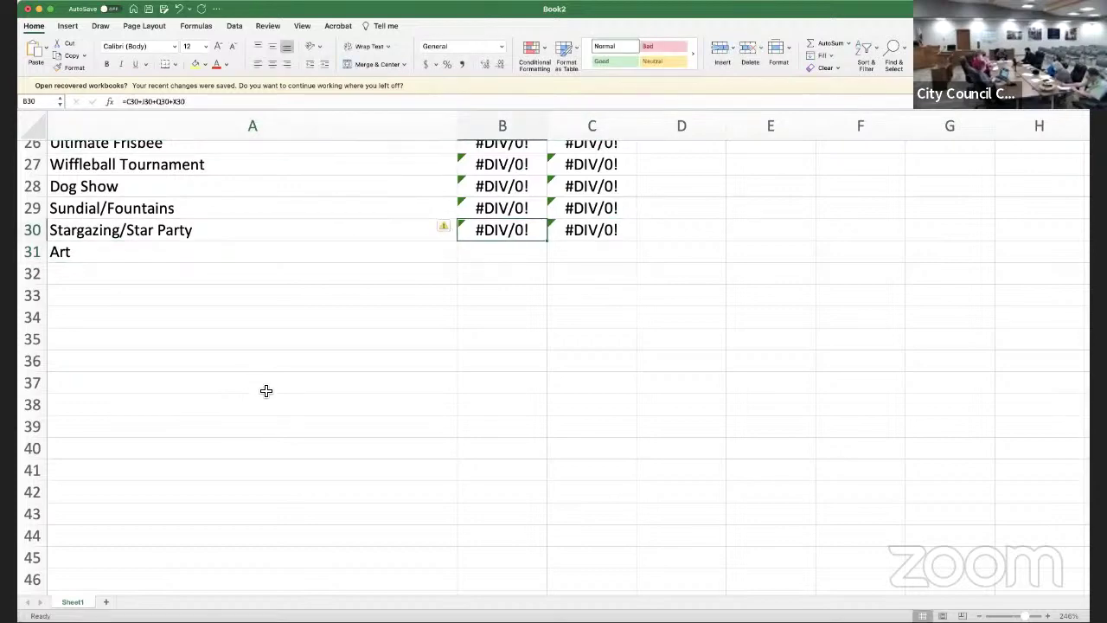
Copy the whole Stargazing/Star Party row 30 onto row 31 to carry the score and workload formulas down
click(32, 229)
key(super+c)
click(39, 256)
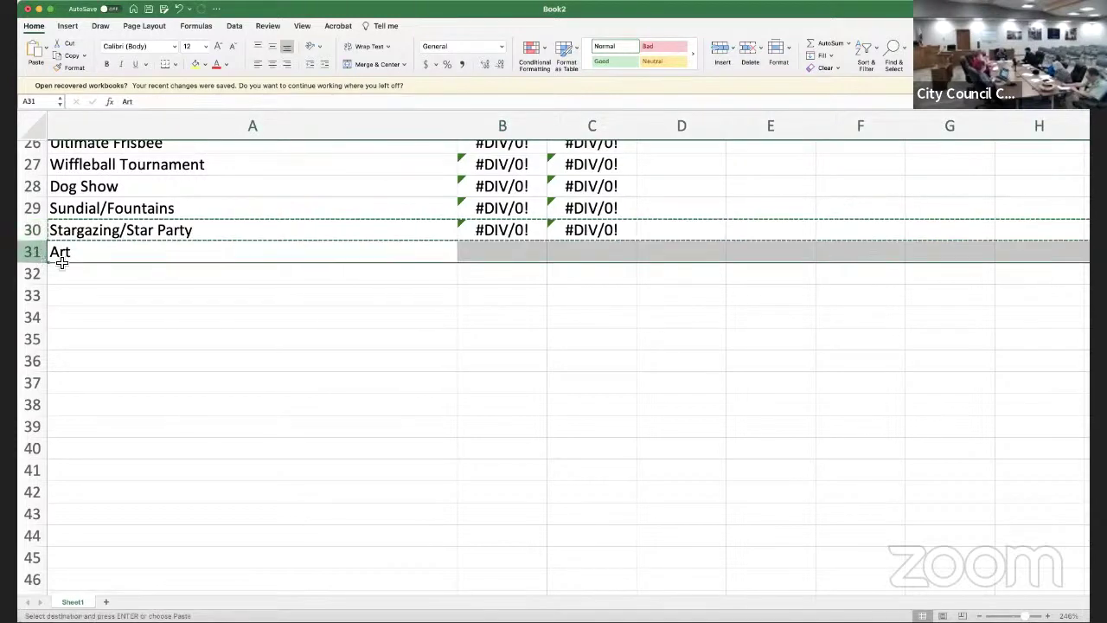
key(super+v)
click(199, 317)
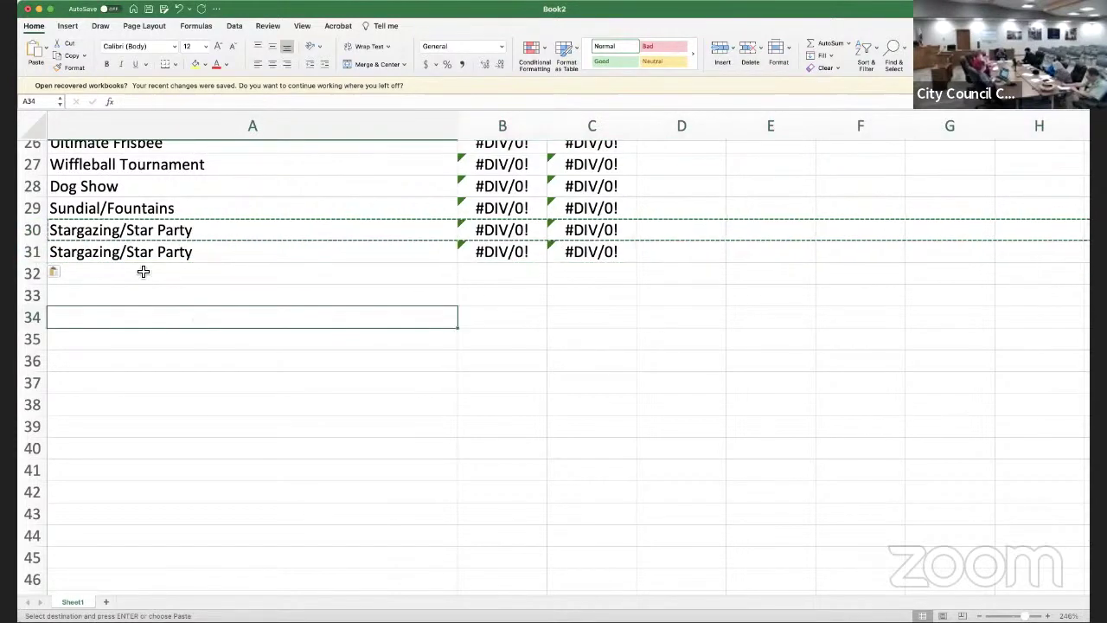
Replace the copied event name in cell A31 with "Art focused Event"
click(78, 251)
key(Delete)
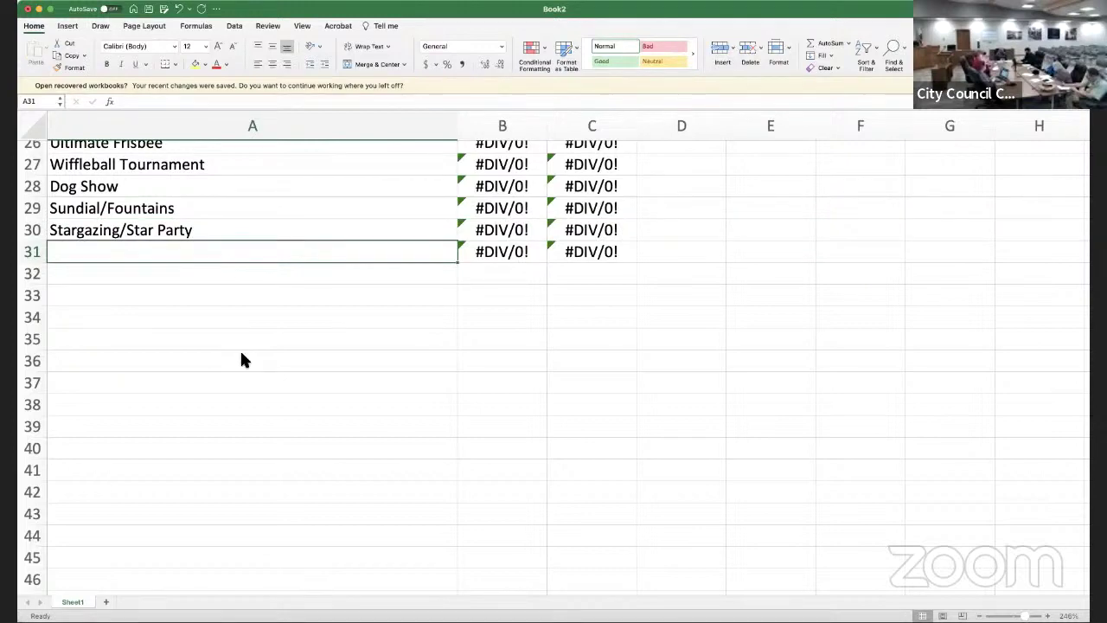
text(Art fo)
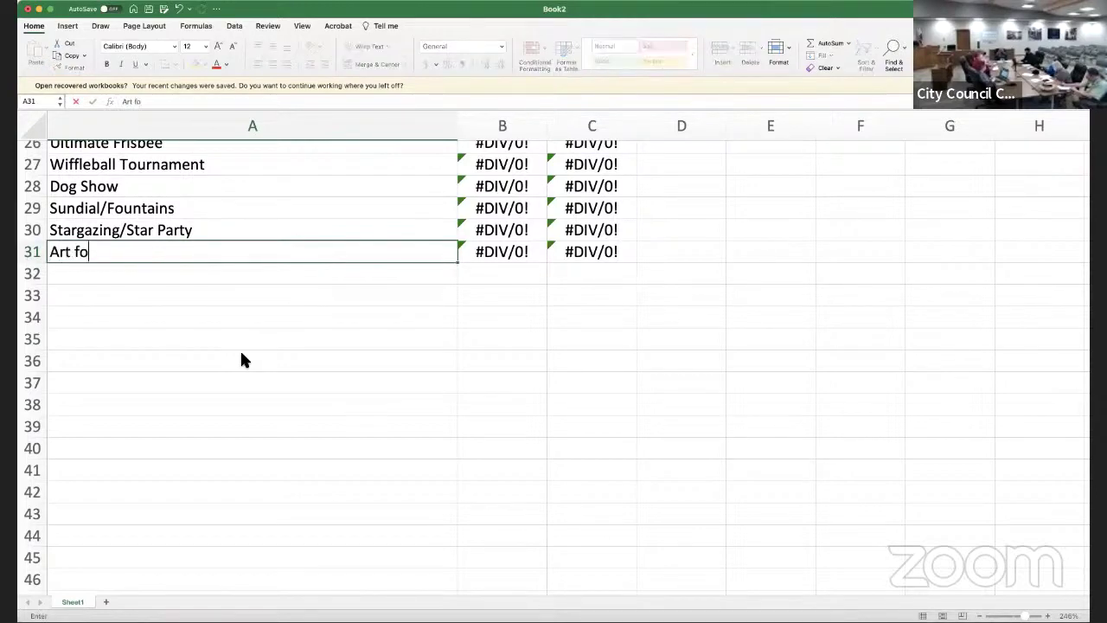
text(cuses)
key(BackSpace)
key(BackSpace)
text(sed event)
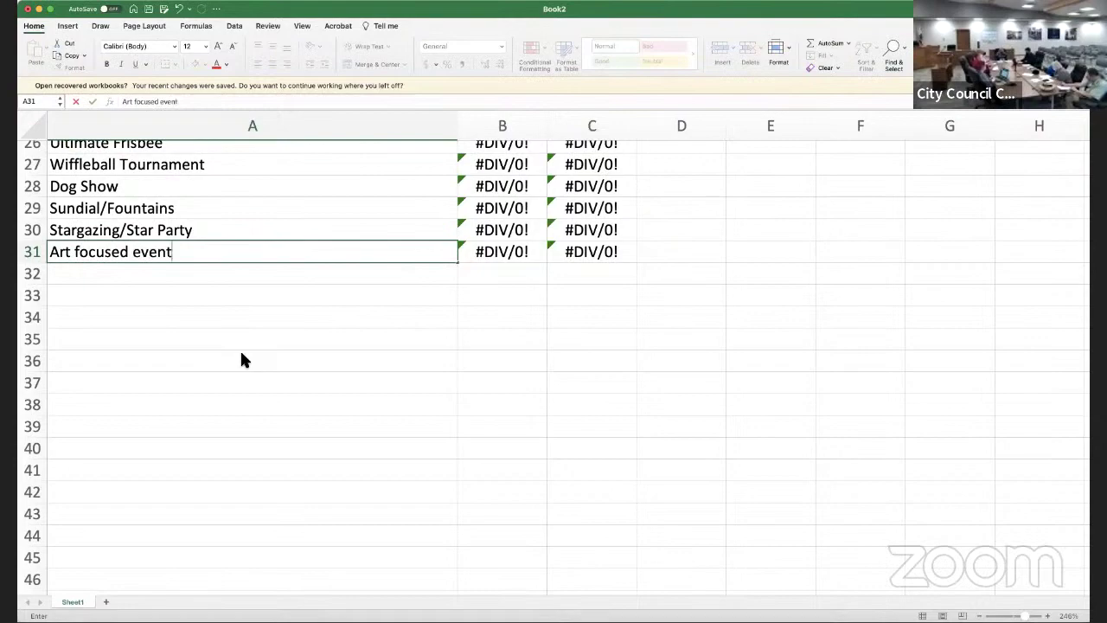
key(BackSpace)
key(BackSpace)
key(BackSpace)
key(BackSpace)
key(BackSpace)
text(Event)
scroll(188, 296, up, 10)
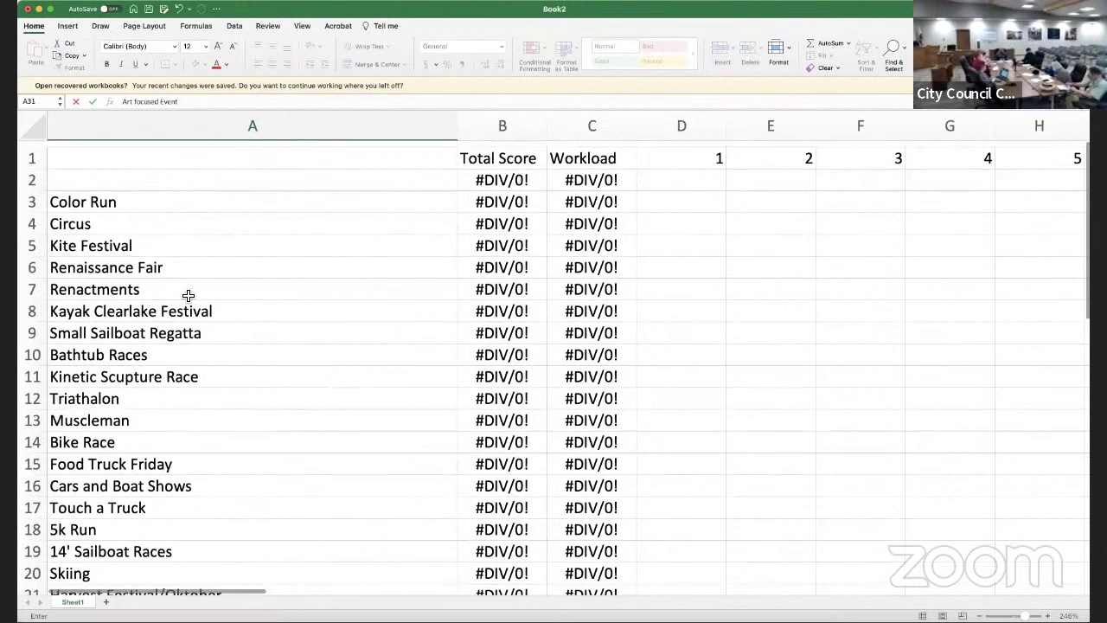
scroll(189, 296, right, 1)
scroll(191, 297, right, 5)
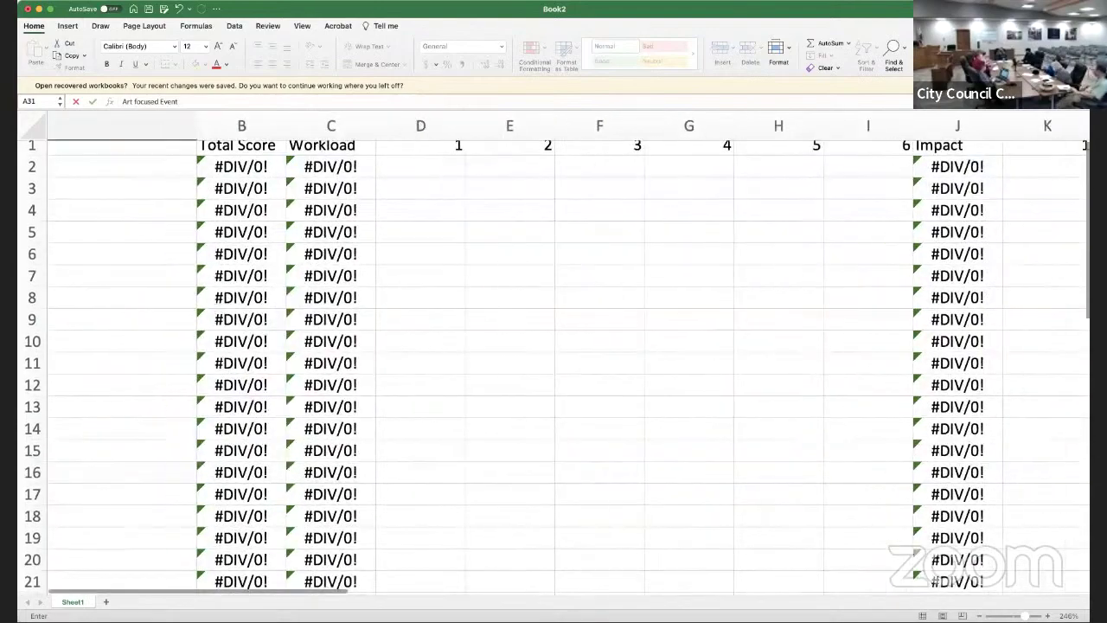